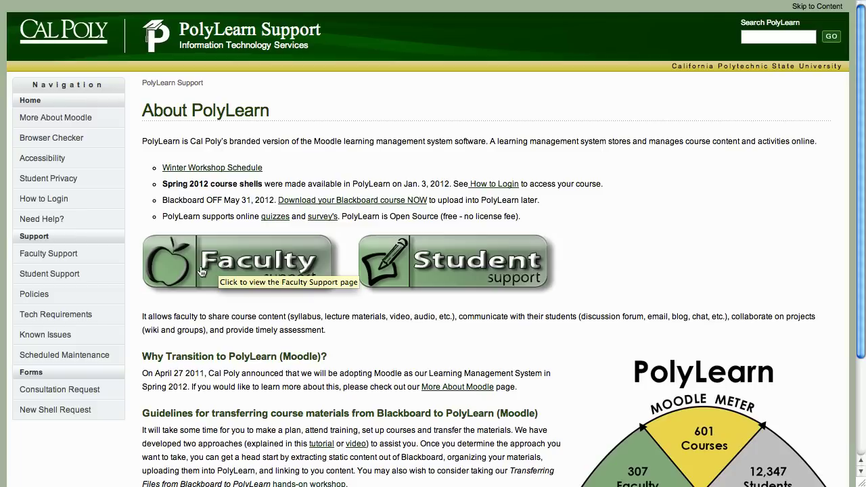
- Open the Organizing Your Course tutorial from the Getting Started list on the Faculty Support page
click(202, 268)
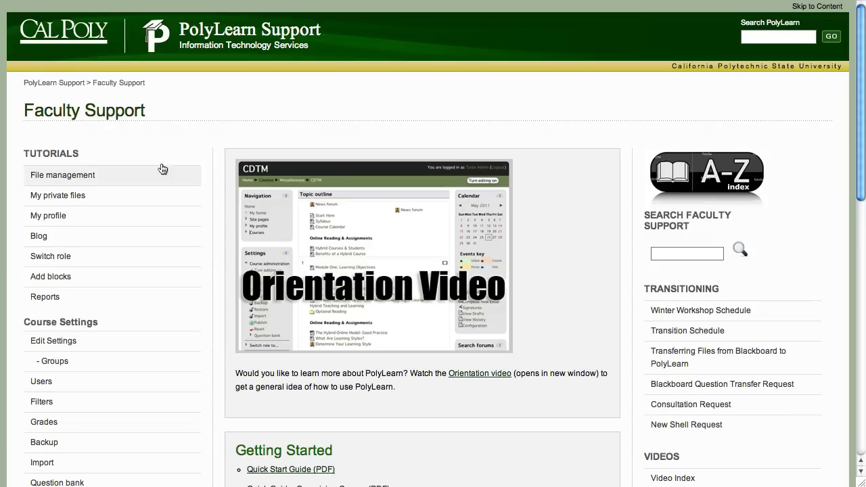
scroll(432, 400, down, 5)
scroll(455, 354, down, 3)
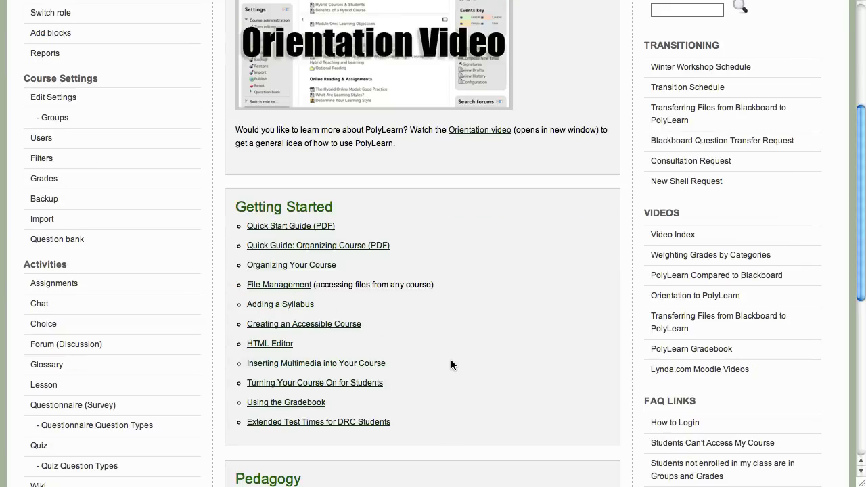
drag(241, 209, 348, 270)
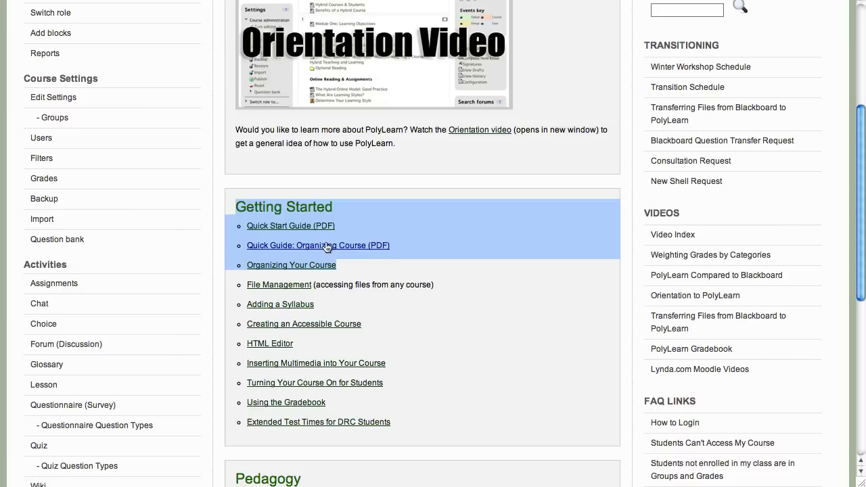
click(352, 271)
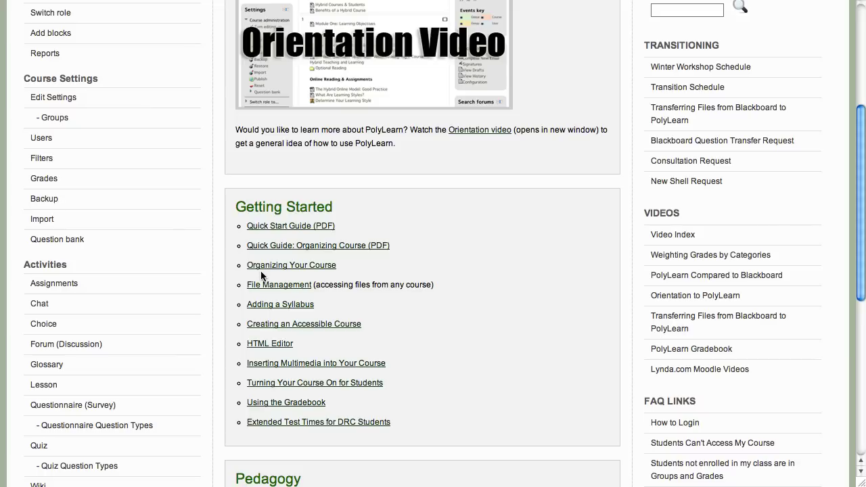
click(321, 270)
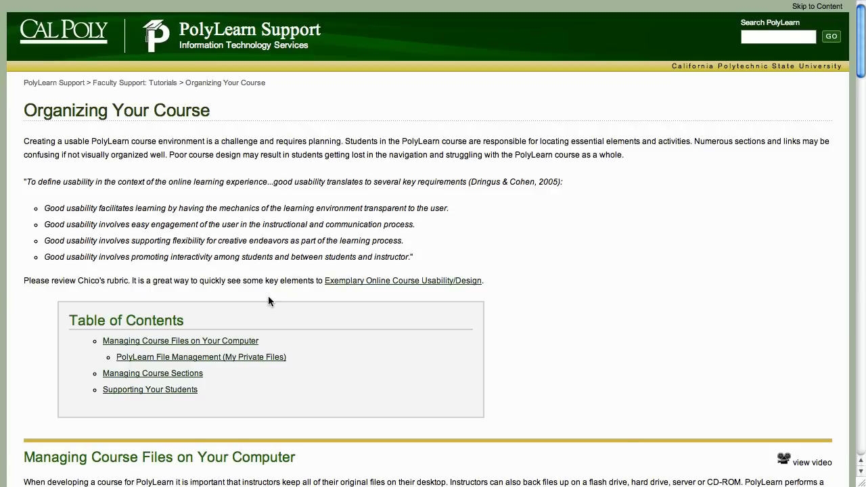
- Review the Organizing Your Course tutorial, including the folder structure, correct file naming, managing sections and the annotated sample course
scroll(326, 323, down, 5)
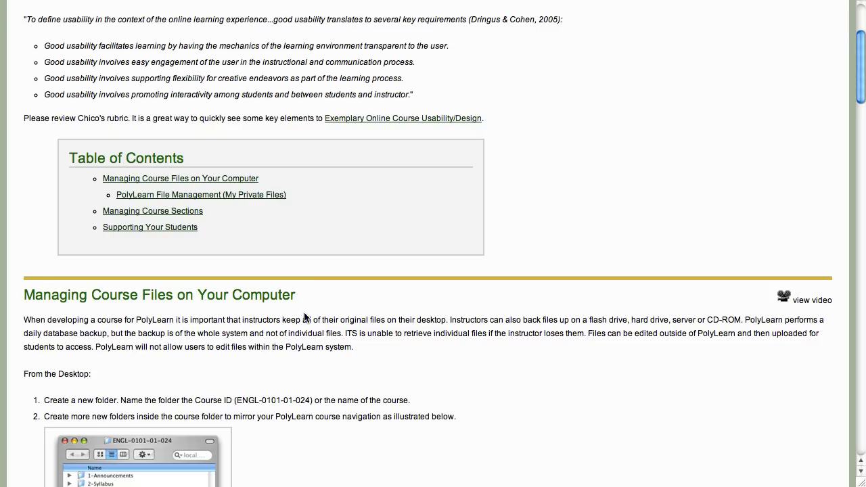
scroll(304, 318, down, 10)
scroll(304, 318, down, 3)
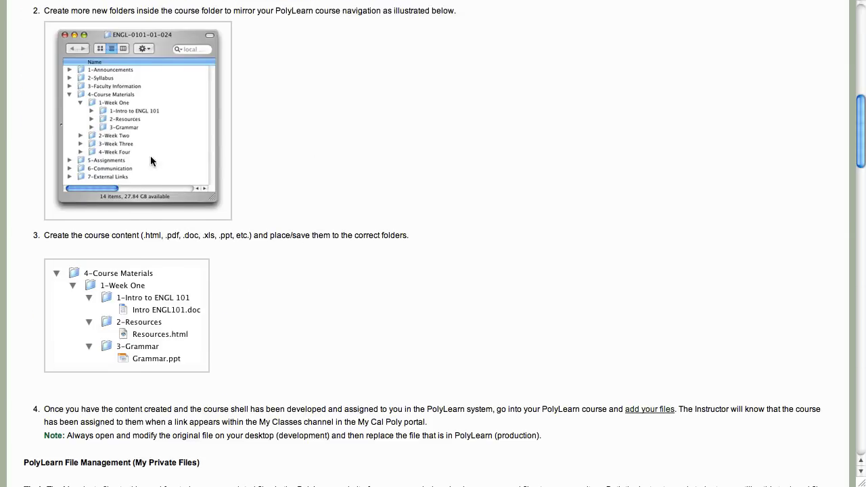
scroll(188, 334, down, 10)
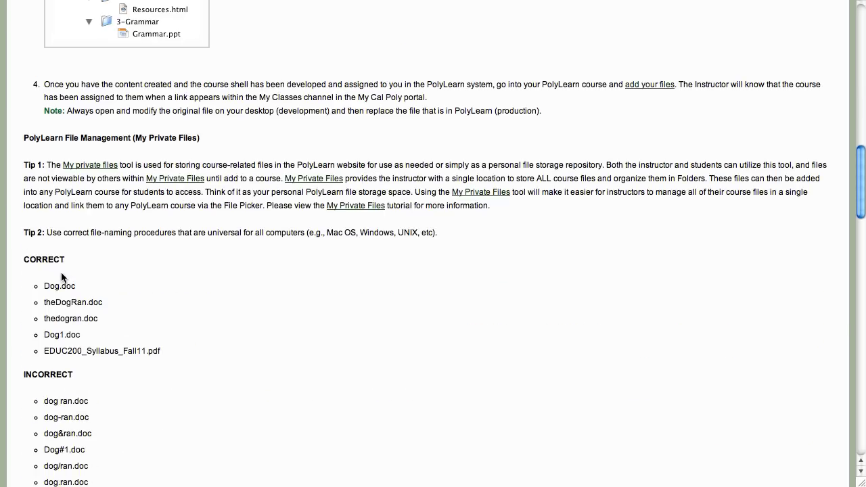
drag(29, 263, 164, 357)
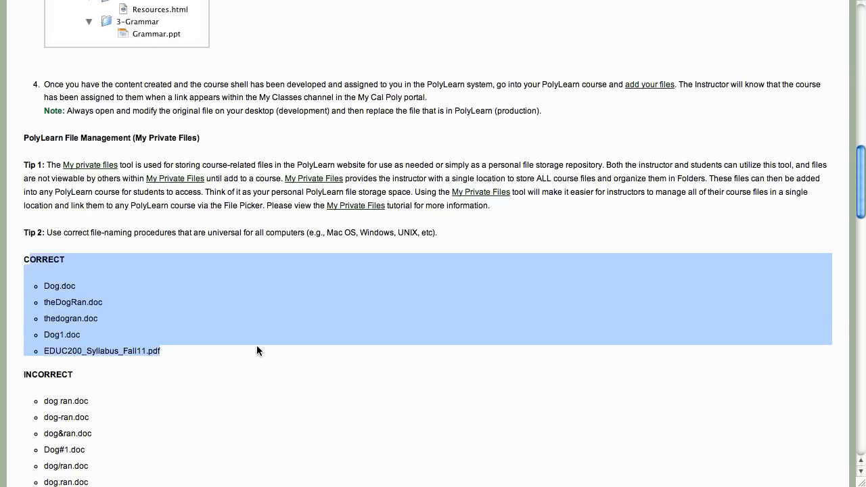
scroll(257, 349, down, 5)
scroll(257, 349, down, 10)
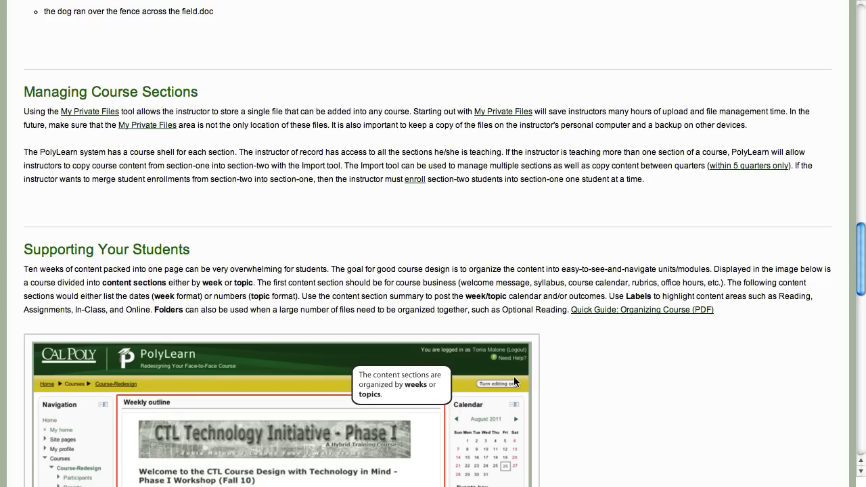
scroll(514, 377, down, 5)
scroll(513, 381, down, 7)
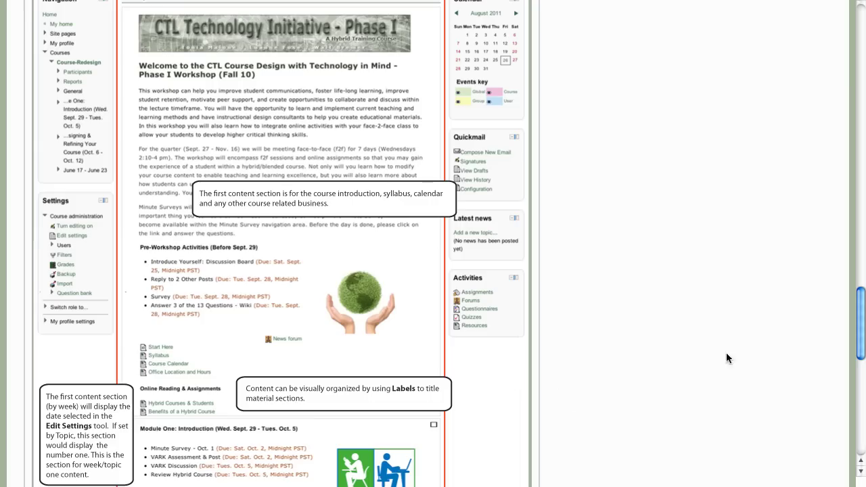
scroll(300, 193, up, 20)
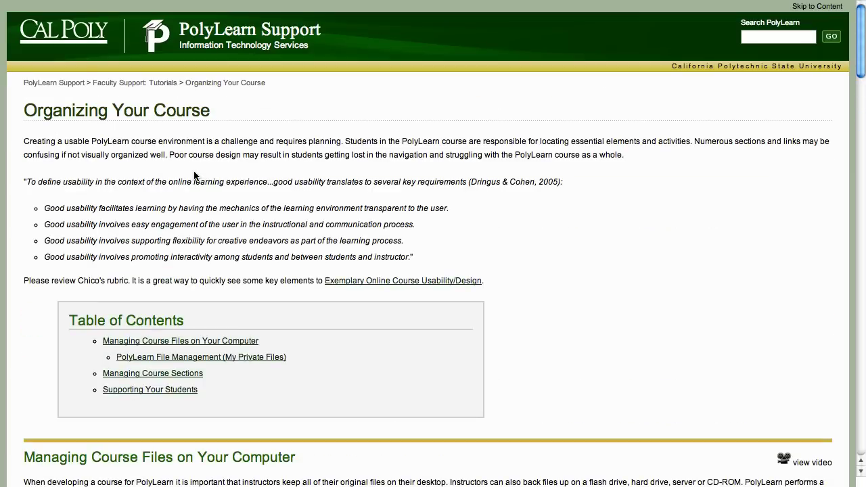
- Return to the Faculty Support page and look through its tutorial, activity, resource and pedagogy links
click(130, 84)
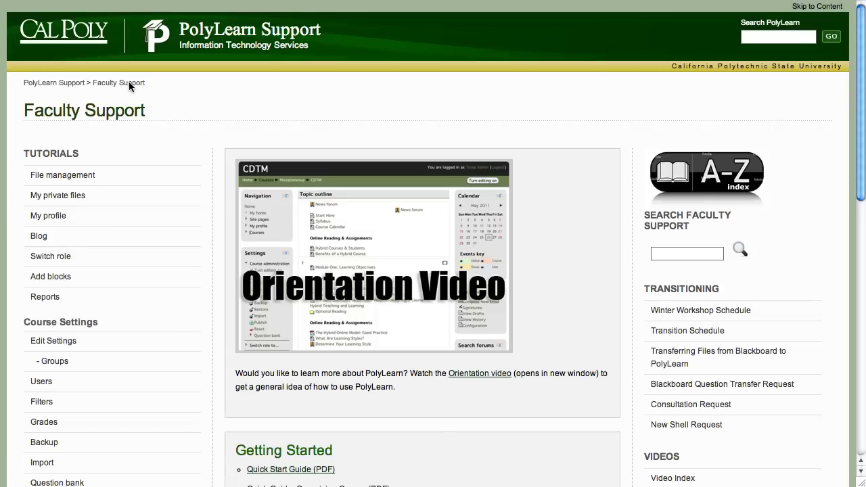
scroll(256, 109, down, 7)
scroll(259, 101, down, 9)
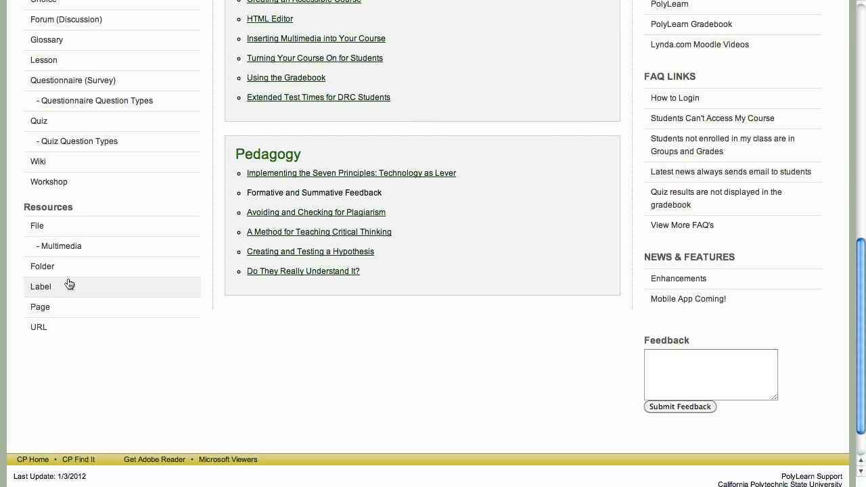
scroll(274, 339, up, 3)
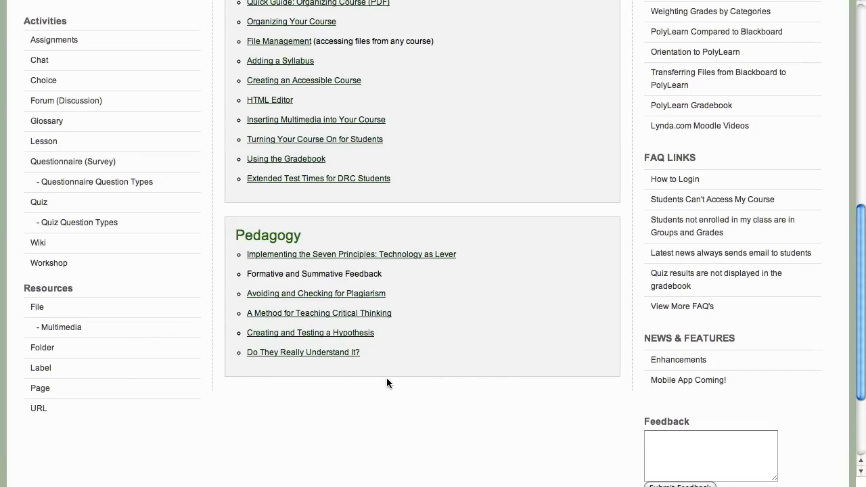
scroll(385, 382, up, 15)
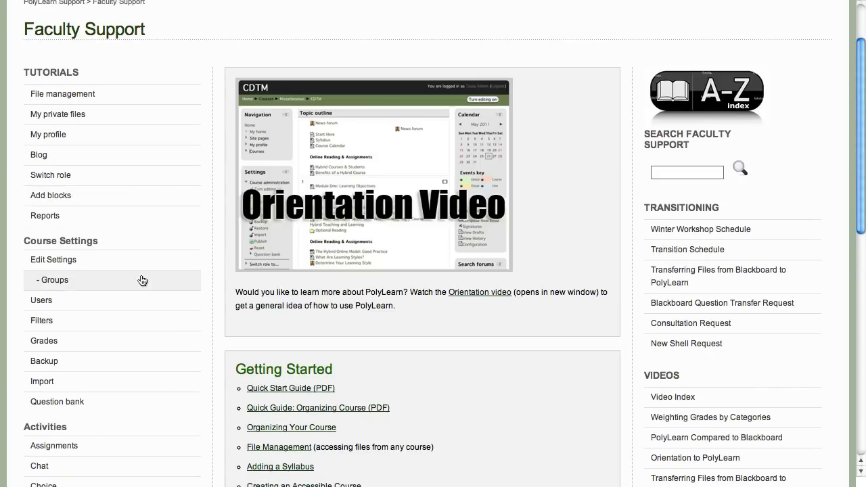
scroll(311, 327, up, 3)
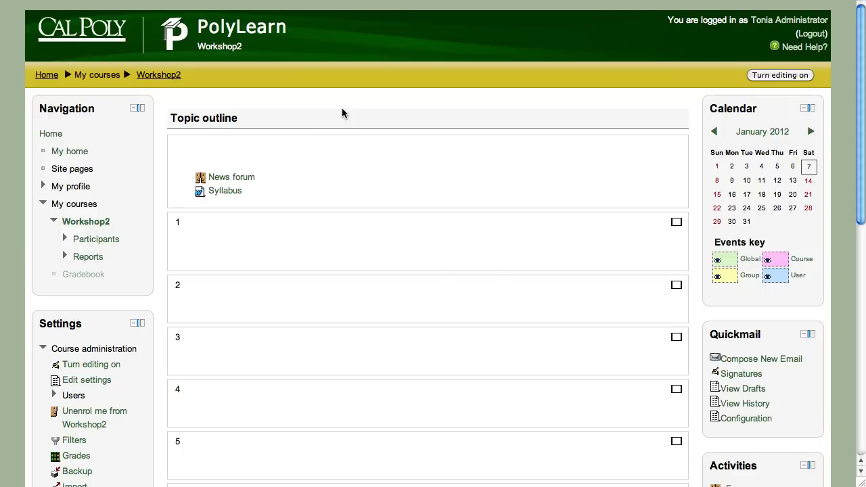
- Examine the Workshop2 course's topic outline, highlighting the general section and the numbered topic sections
drag(171, 120, 251, 478)
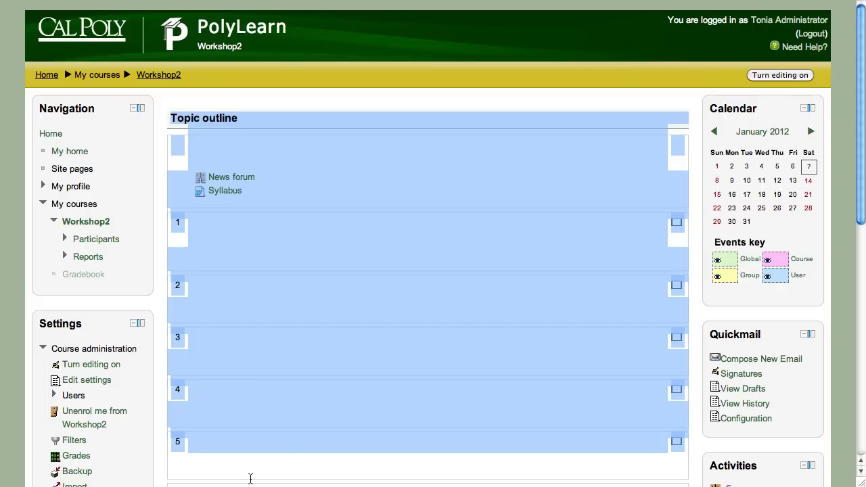
click(318, 250)
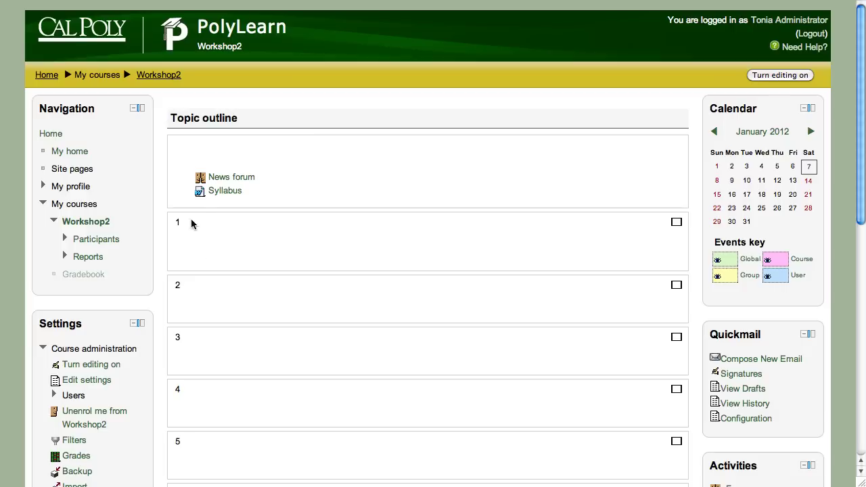
drag(261, 196, 194, 145)
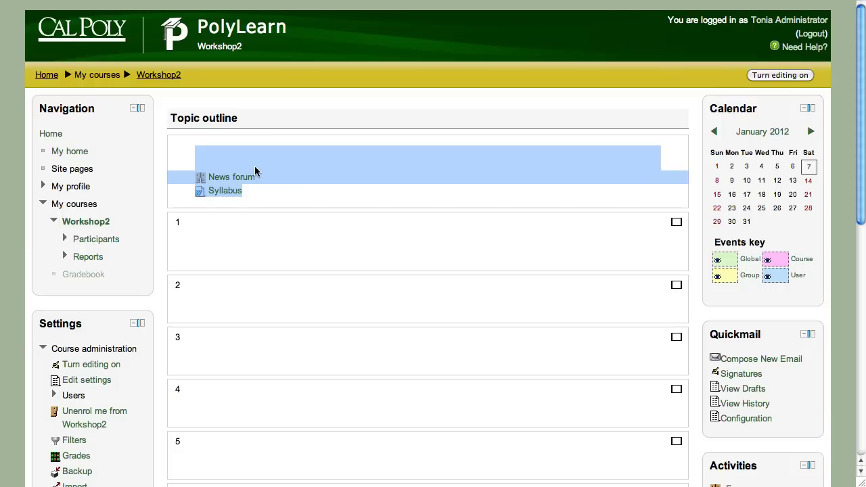
click(206, 217)
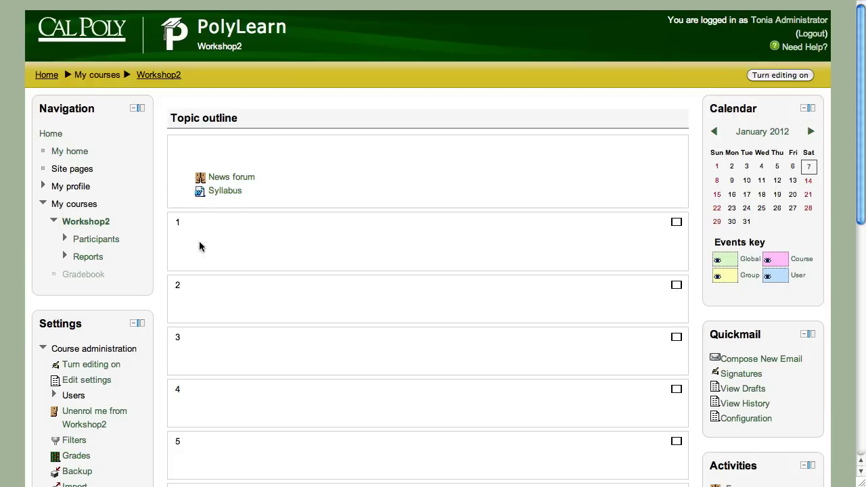
drag(178, 227, 182, 299)
click(206, 301)
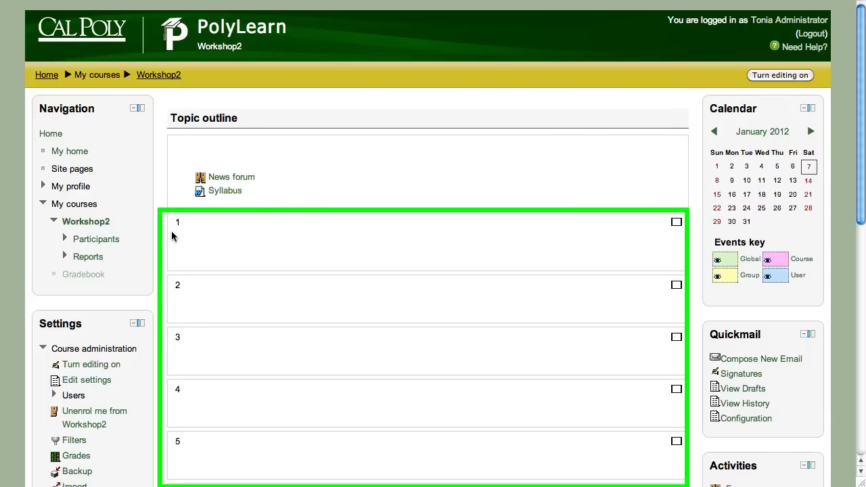
drag(178, 224, 221, 363)
click(257, 395)
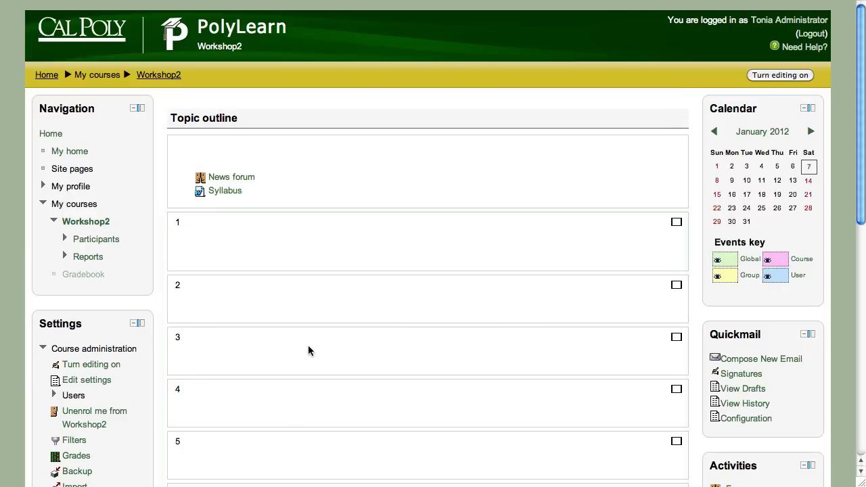
scroll(309, 351, down, 4)
scroll(309, 350, up, 4)
- Switch to the Course-Redesign course and review its general section's welcome text, Pre-Workshop Activities and resource links
click(296, 0)
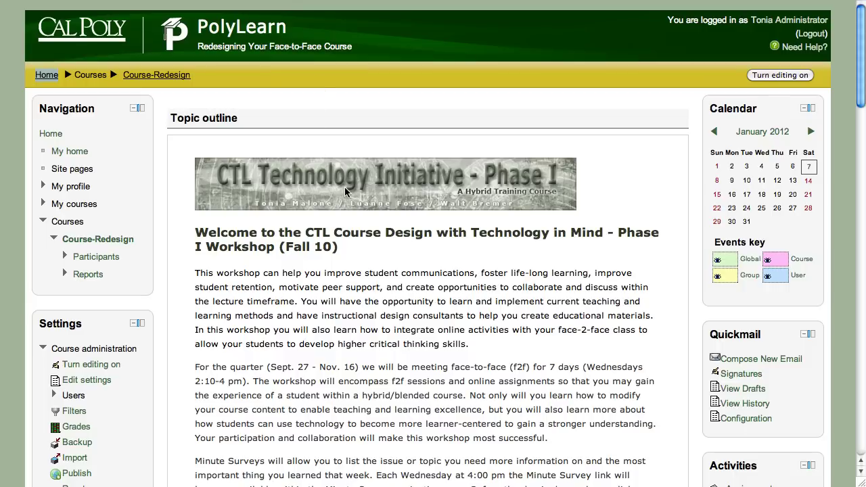
drag(195, 231, 250, 376)
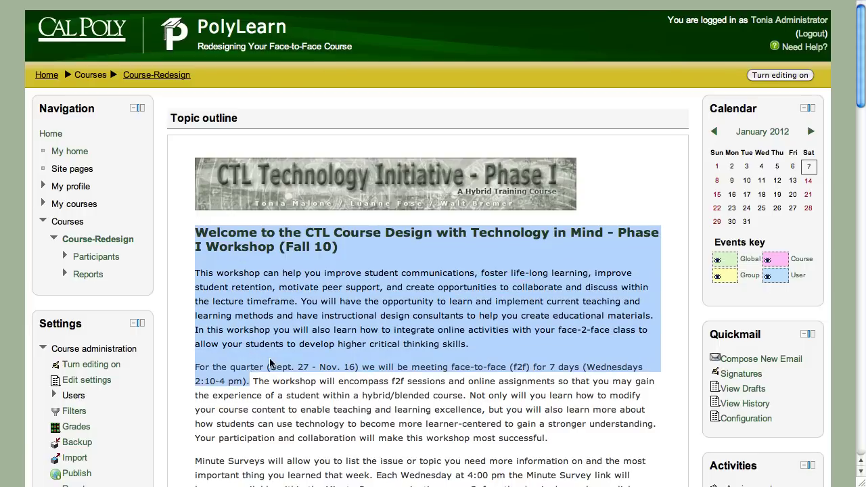
scroll(269, 364, down, 4)
scroll(272, 362, down, 2)
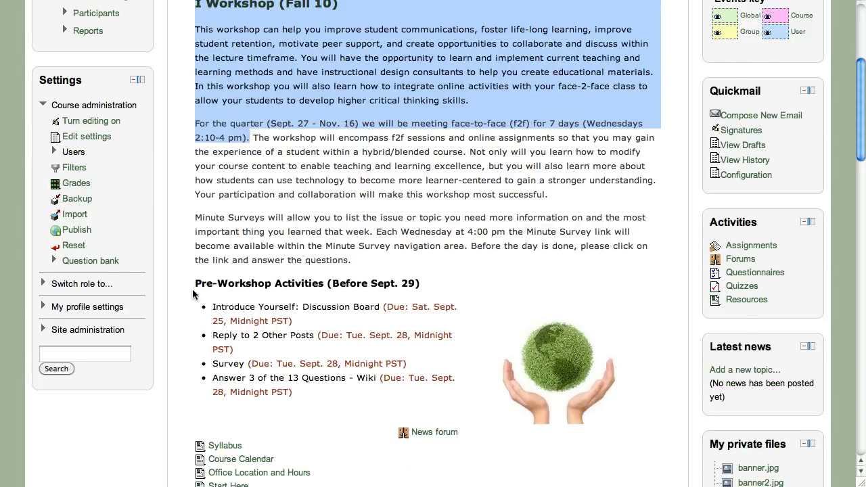
drag(196, 283, 252, 368)
drag(288, 397, 302, 389)
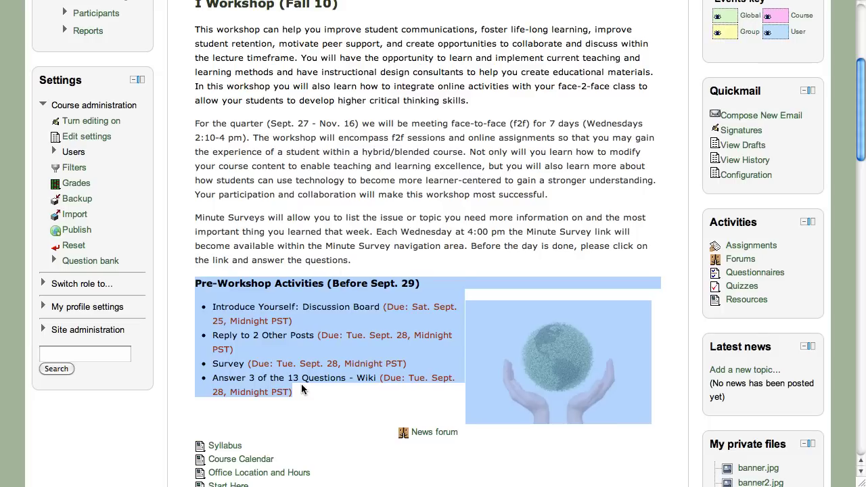
scroll(302, 384, down, 5)
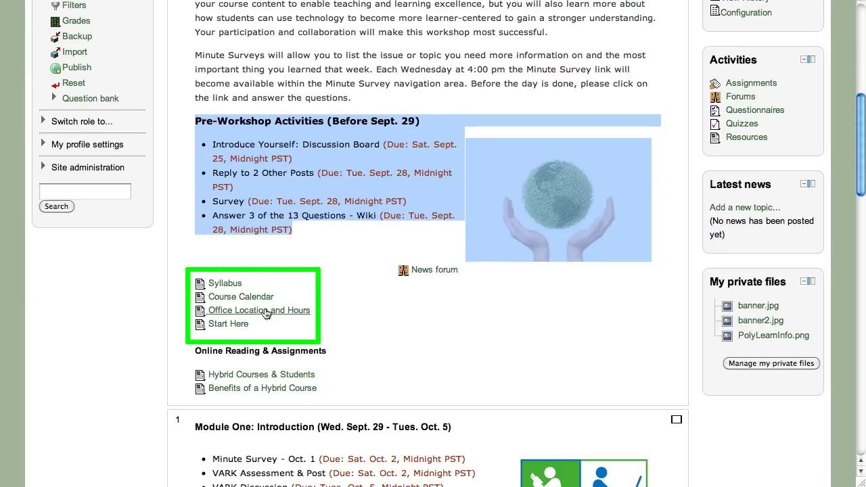
click(247, 336)
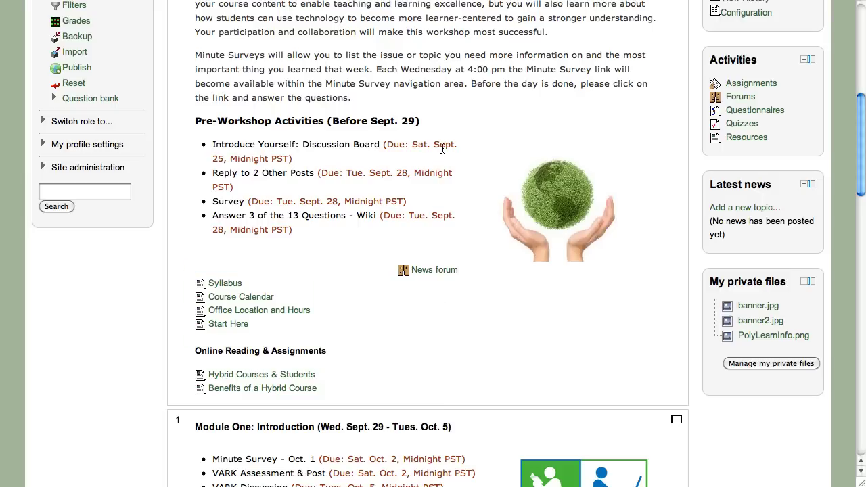
- Turn editing on for the Course-Redesign course
scroll(642, 217, up, 10)
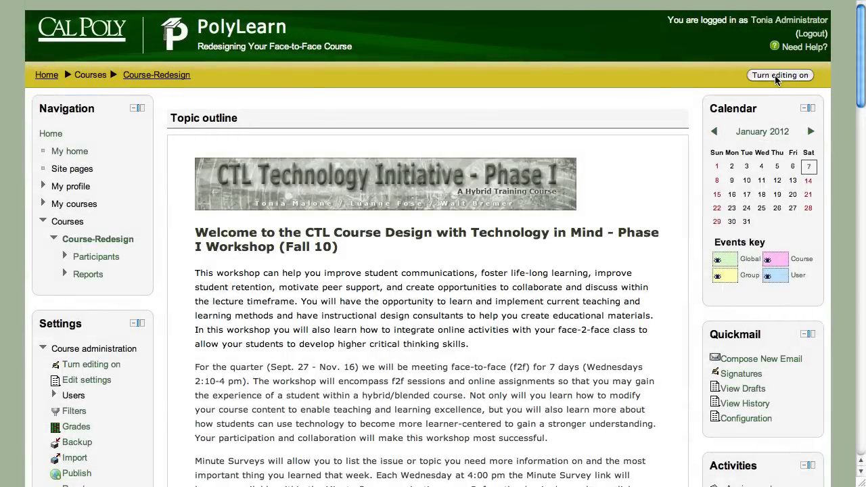
click(775, 75)
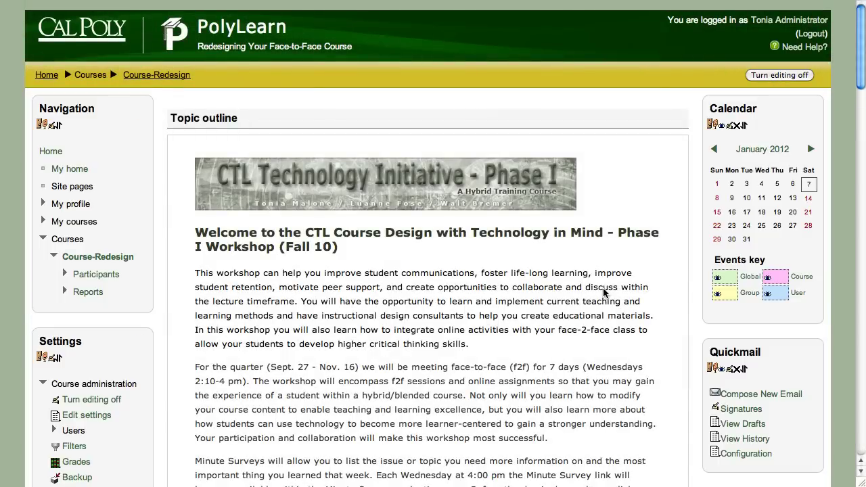
scroll(561, 293, down, 6)
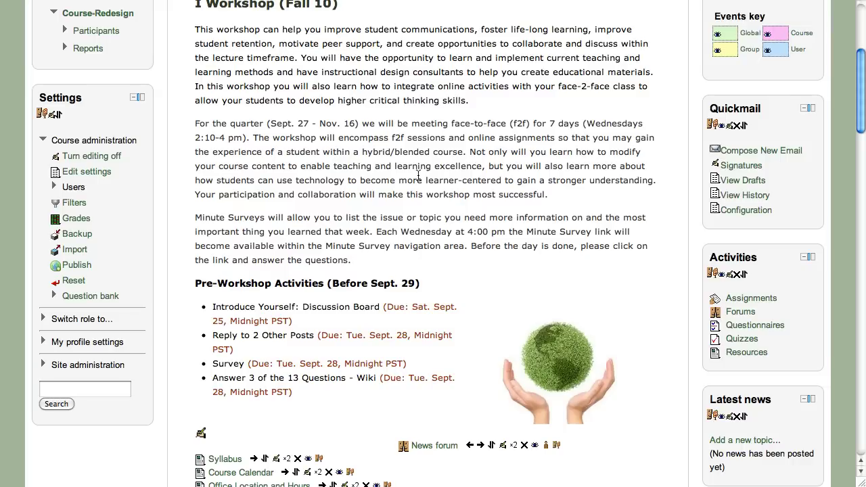
- Open the general section's summary for editing and enlarge its text editor to fit the full banner width
drag(296, 395, 219, 100)
click(350, 370)
scroll(201, 437, down, 2)
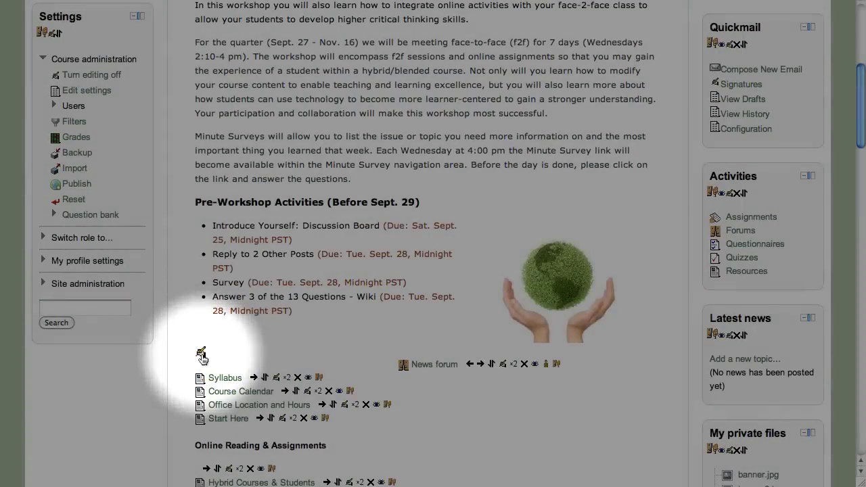
click(201, 353)
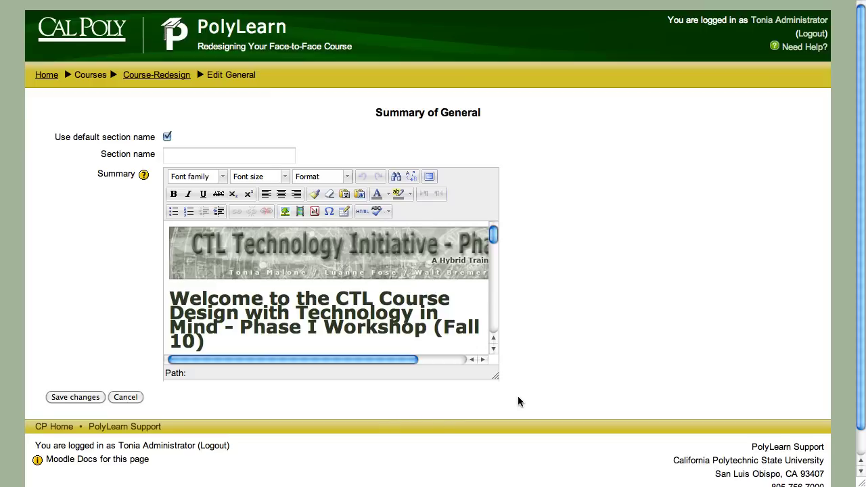
drag(496, 376, 729, 426)
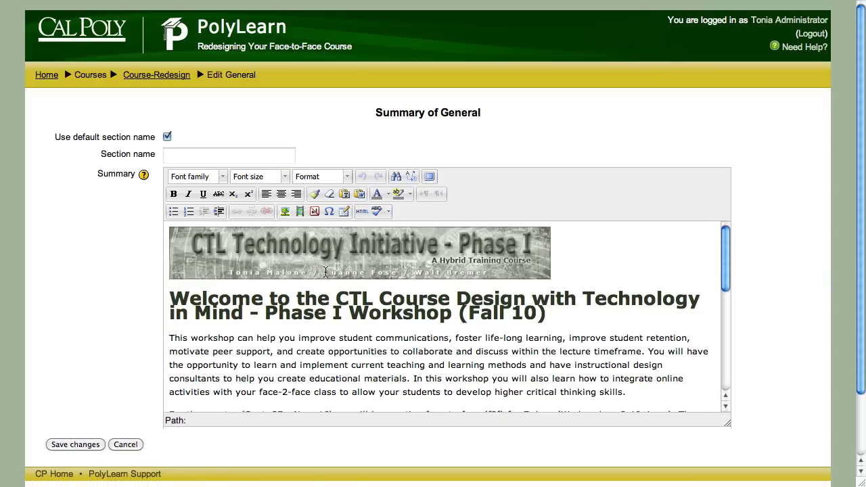
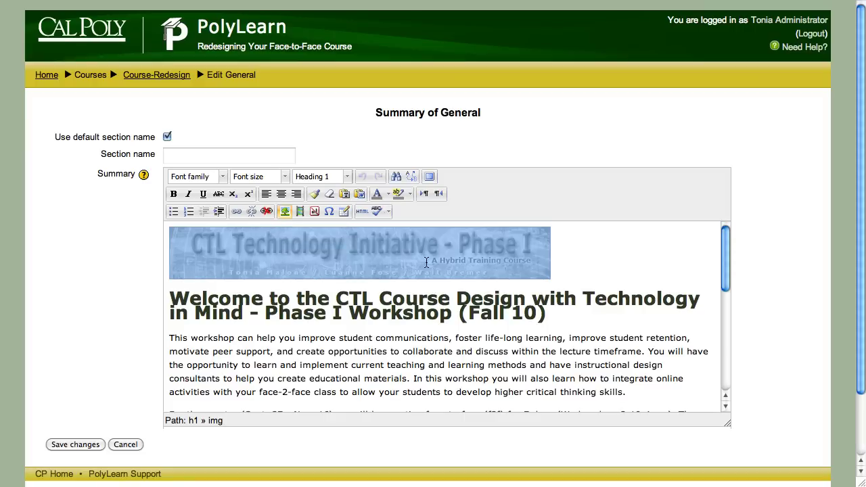
- Select the summary's welcome heading and examine the paragraph format and color options available for it
click(550, 318)
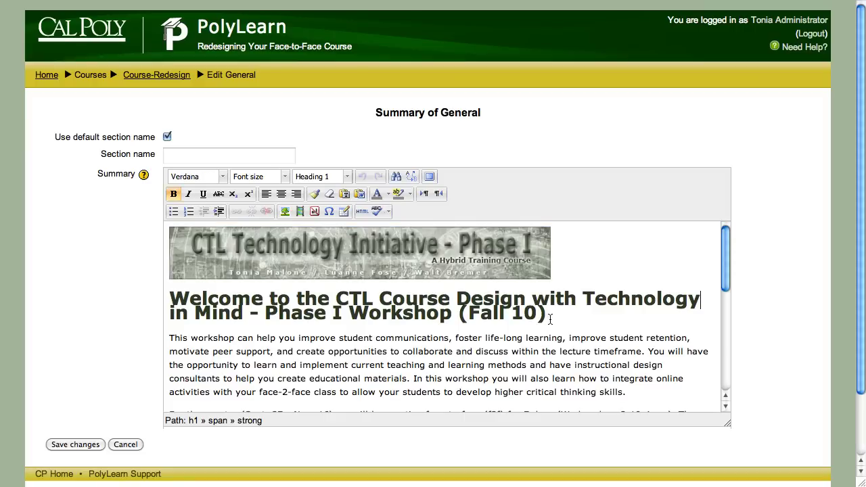
click(172, 302)
key(shift+End)
shift+click(257, 310)
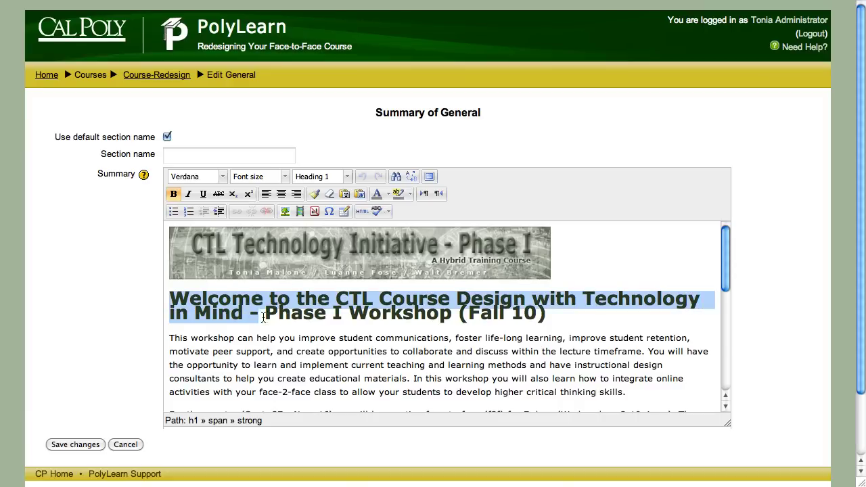
key(shift+End)
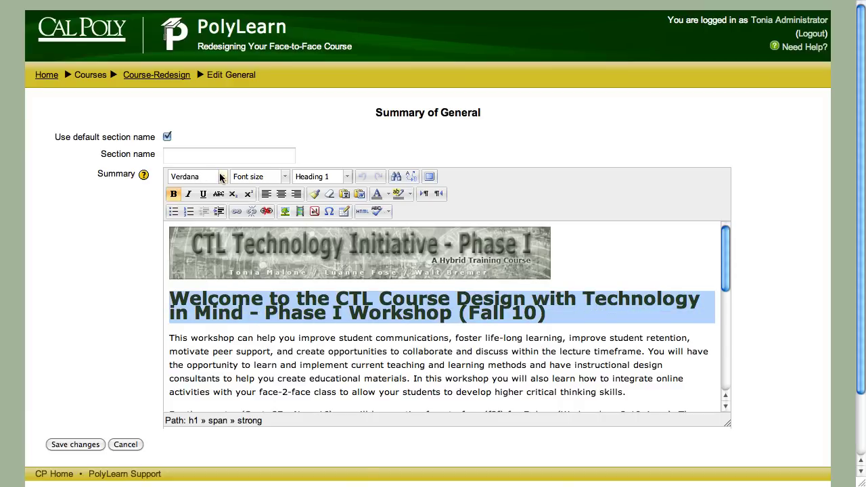
click(346, 177)
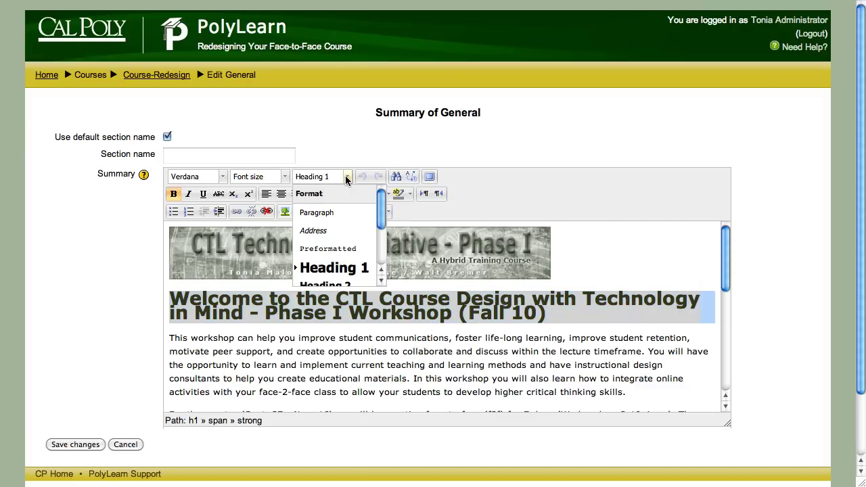
click(405, 194)
click(404, 194)
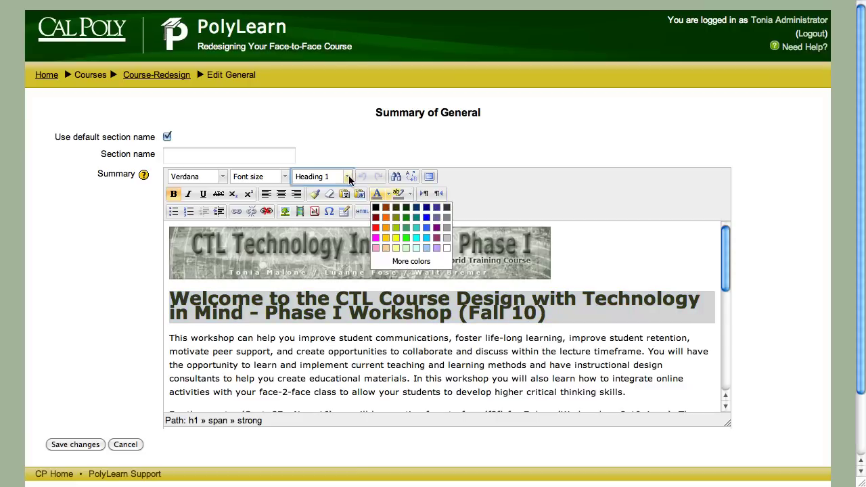
click(347, 178)
scroll(366, 223, down, 3)
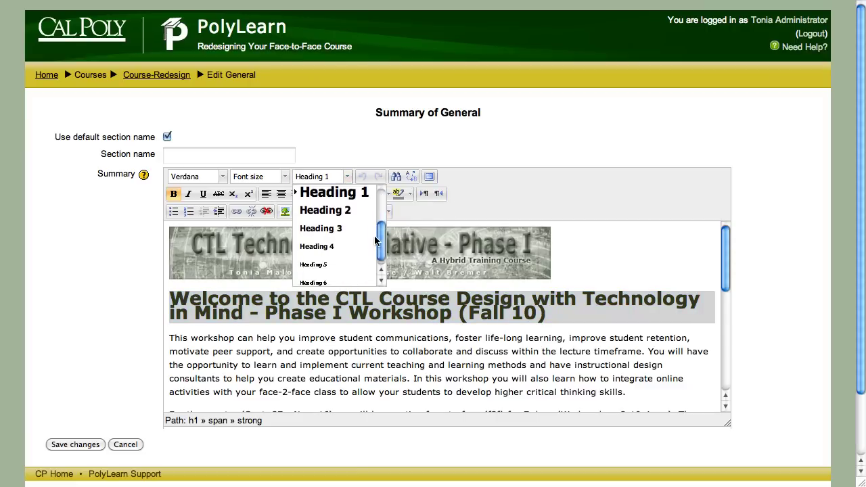
scroll(371, 210, up, 3)
scroll(371, 211, up, 1)
click(444, 209)
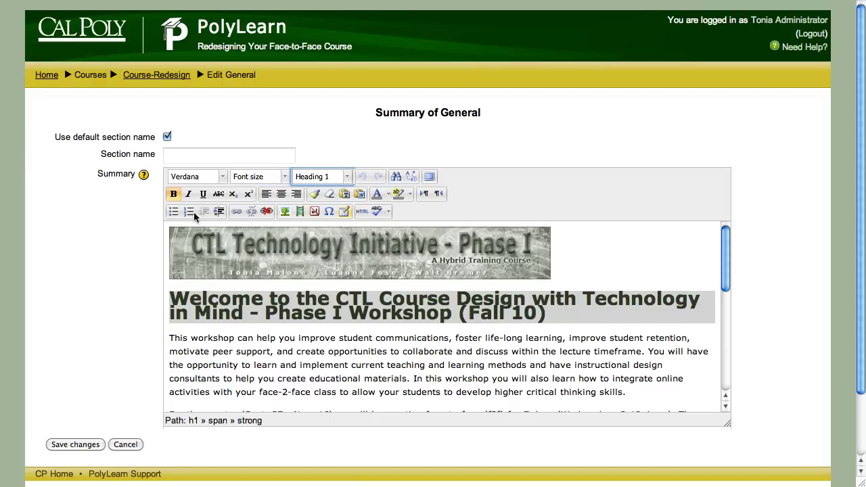
- Examine the formatting of the summary's body paragraphs and its Pre-Workshop Activities heading
click(171, 338)
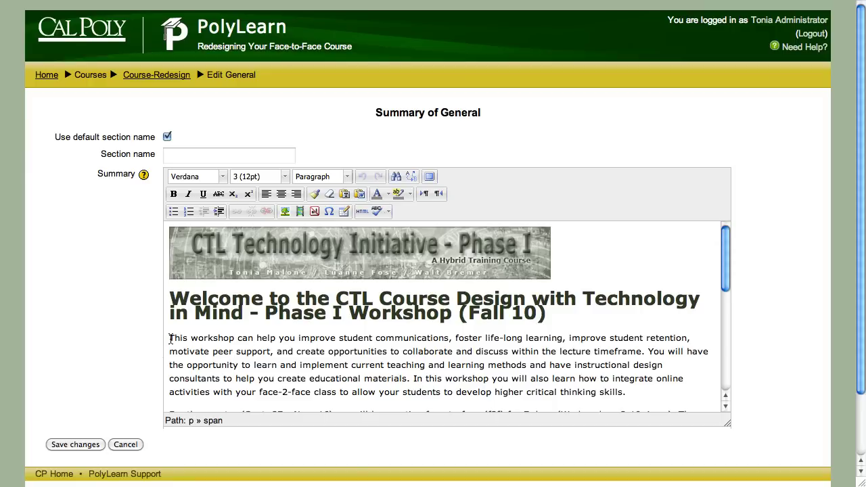
drag(171, 339, 187, 366)
scroll(257, 370, down, 6)
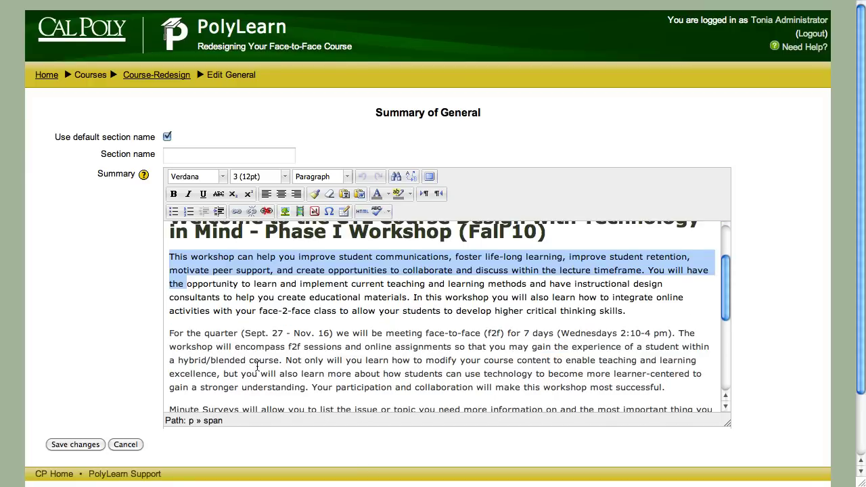
scroll(258, 366, up, 2)
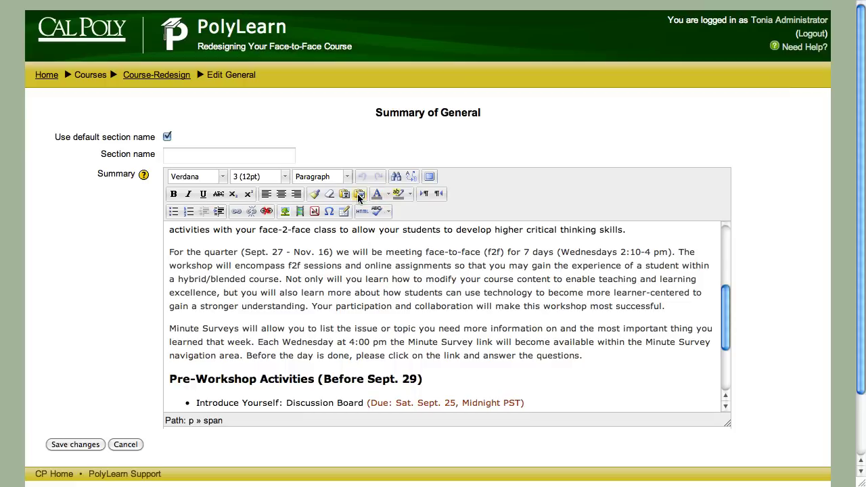
scroll(284, 353, down, 3)
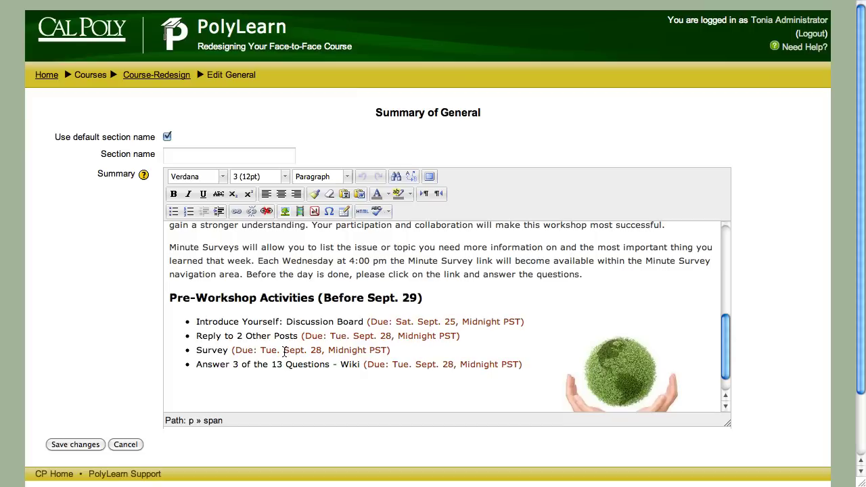
drag(425, 298, 143, 302)
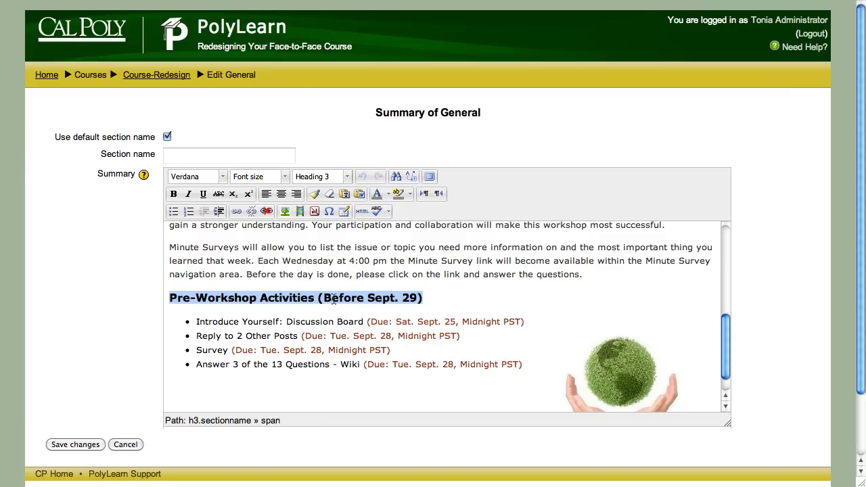
click(467, 300)
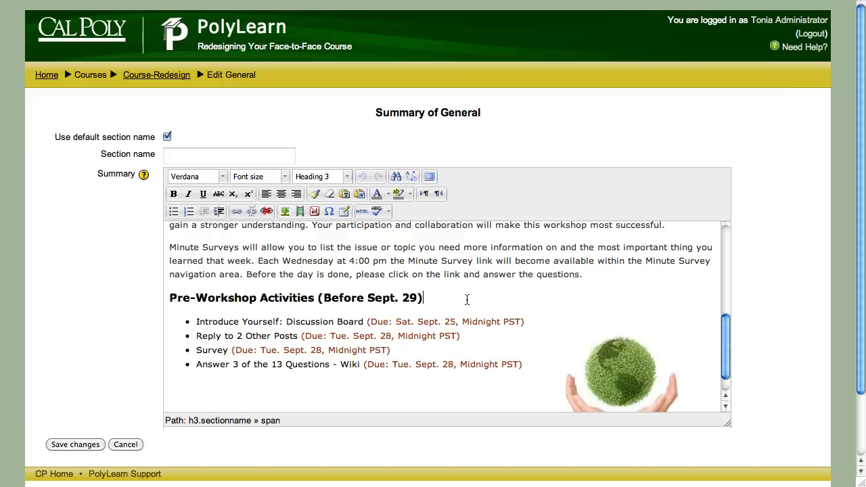
- Inspect the summary's full HTML source code and close it without updating
click(362, 214)
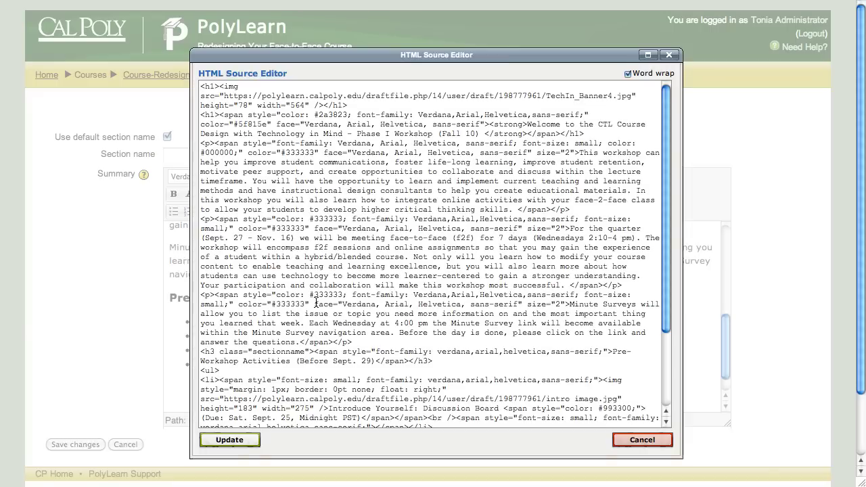
drag(201, 86, 485, 374)
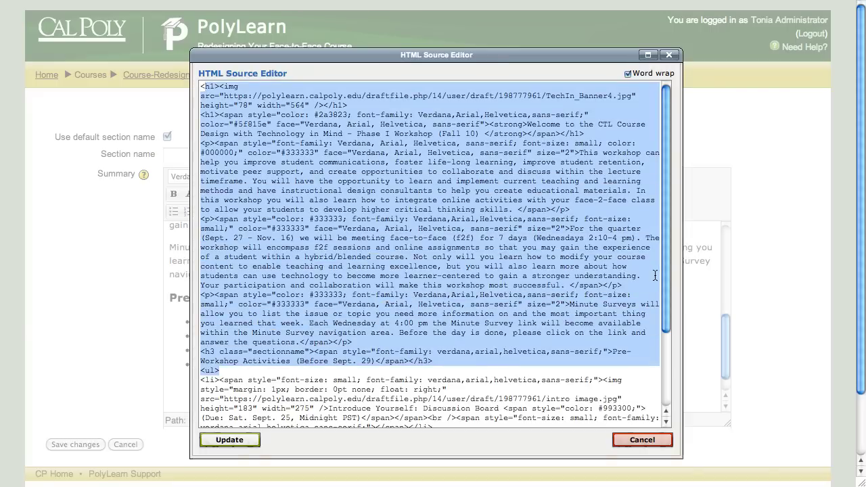
drag(668, 270, 668, 353)
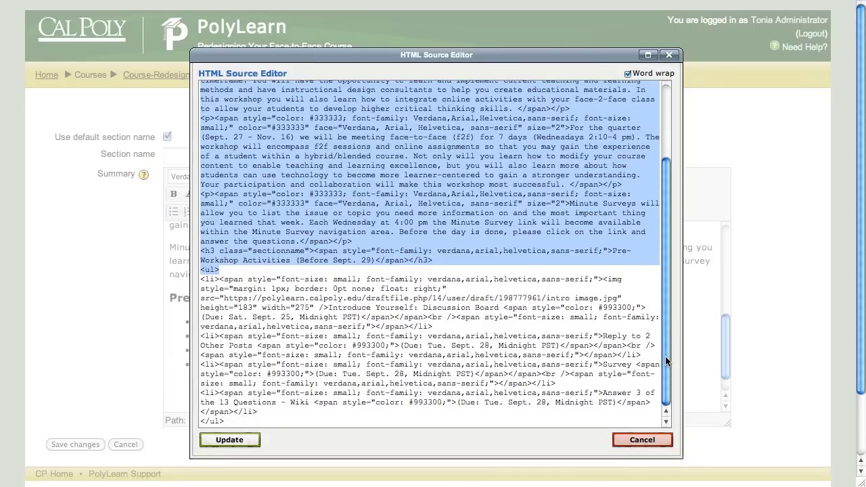
click(642, 440)
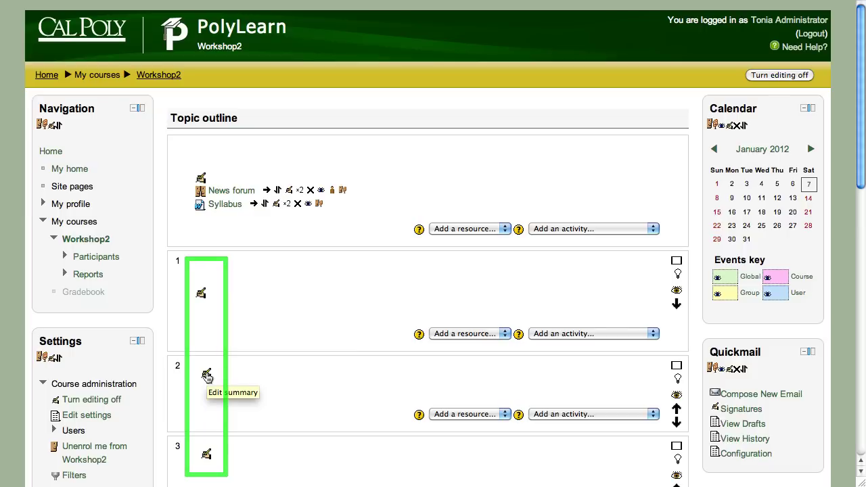
- Open the Workshop2 general section's summary for editing and choose banner.jpg from the private files as the image to insert
click(201, 178)
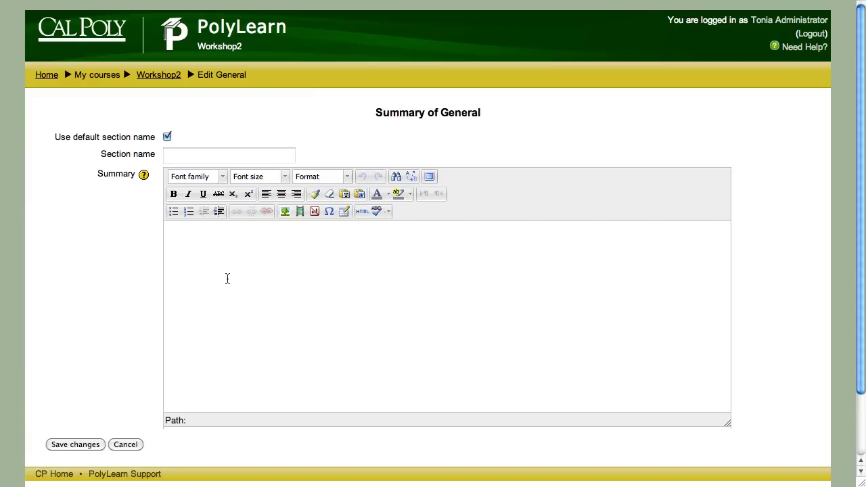
click(284, 211)
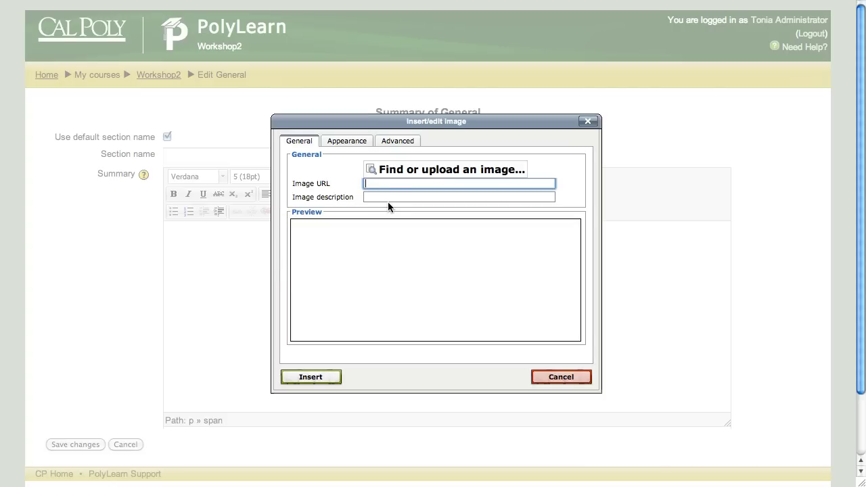
click(455, 174)
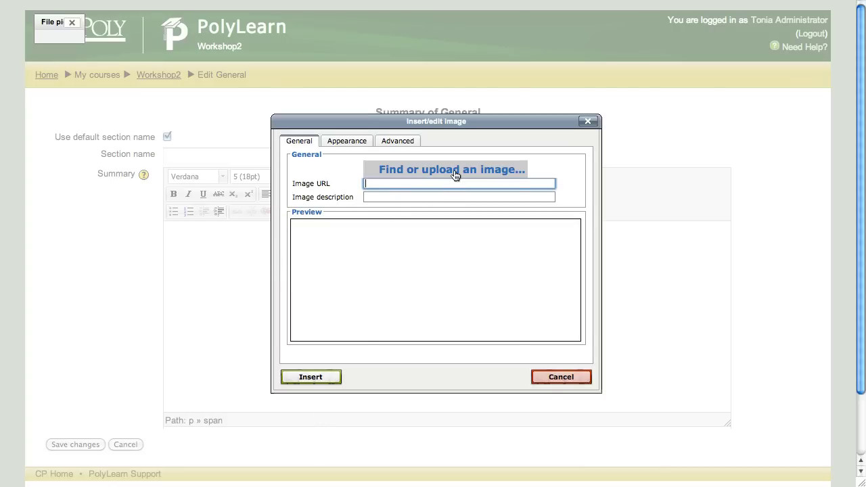
click(92, 180)
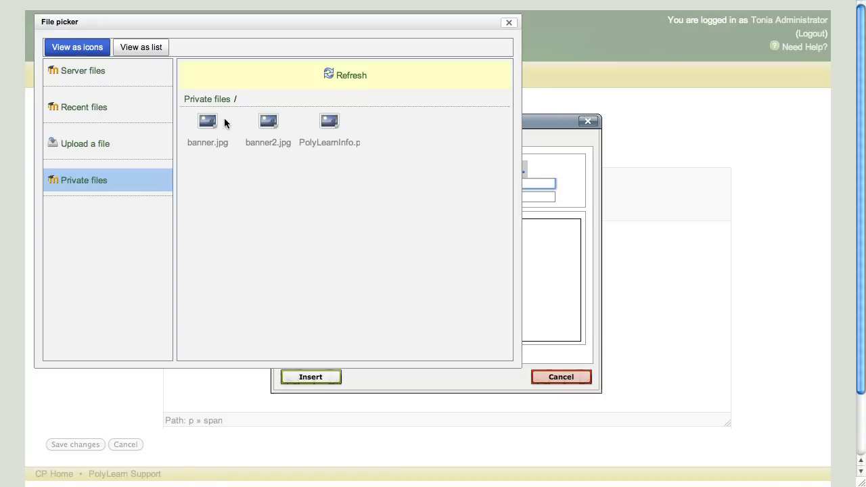
click(208, 122)
click(328, 189)
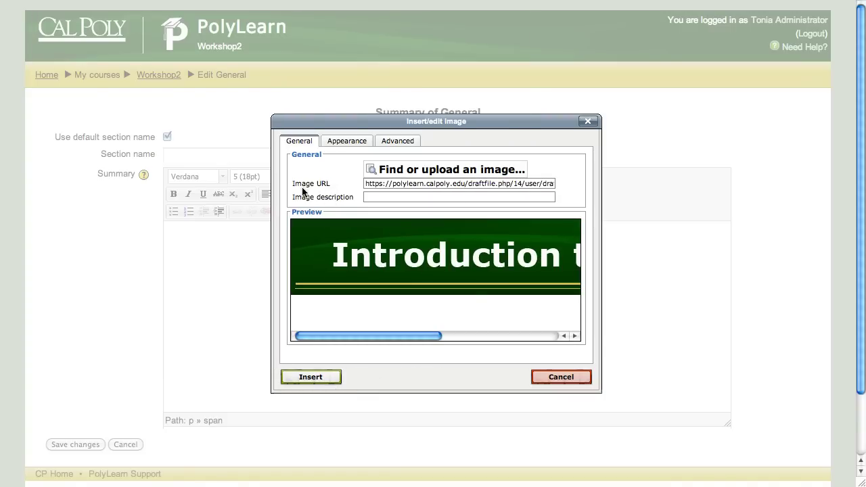
- Review the banner's appearance, advanced settings and preview, and insert it into the summary without an image description
click(342, 145)
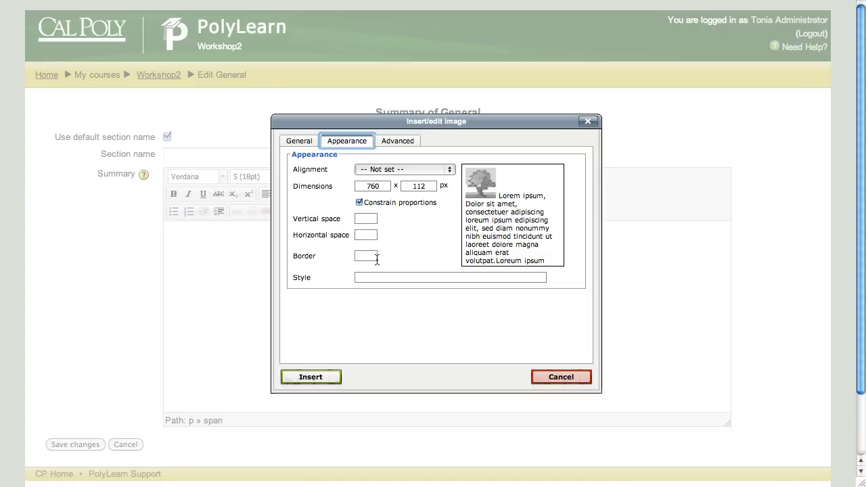
click(393, 144)
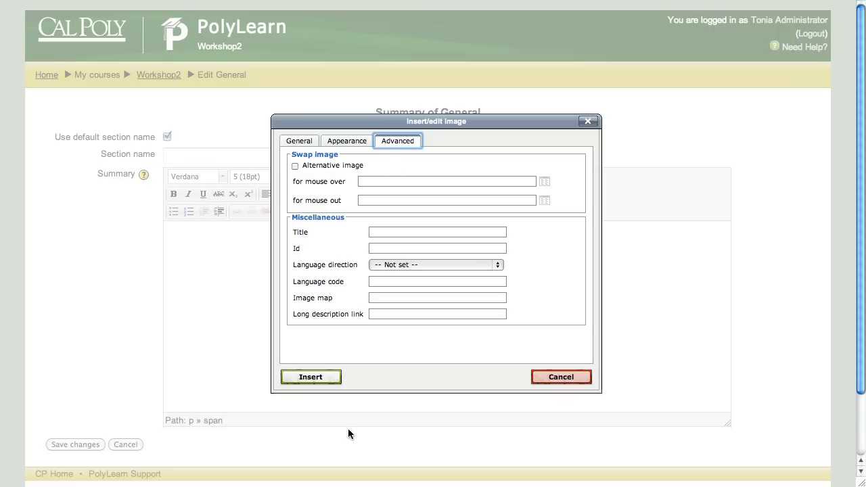
click(300, 142)
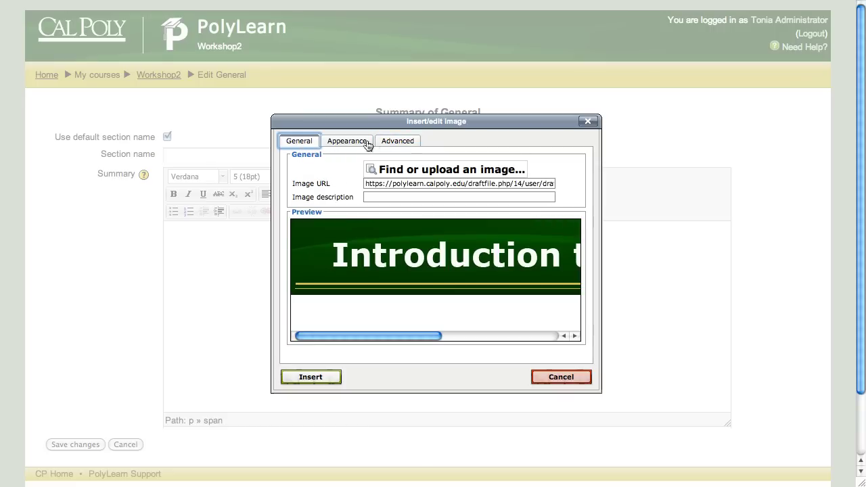
click(386, 267)
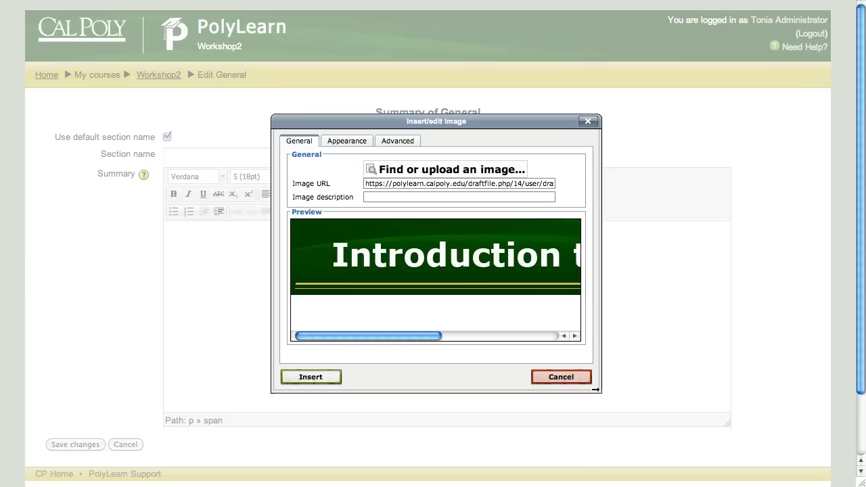
drag(417, 338, 539, 335)
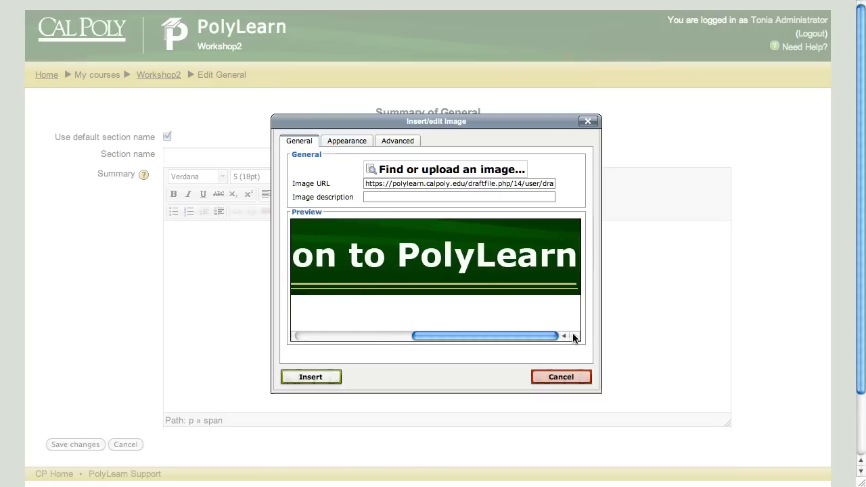
click(315, 379)
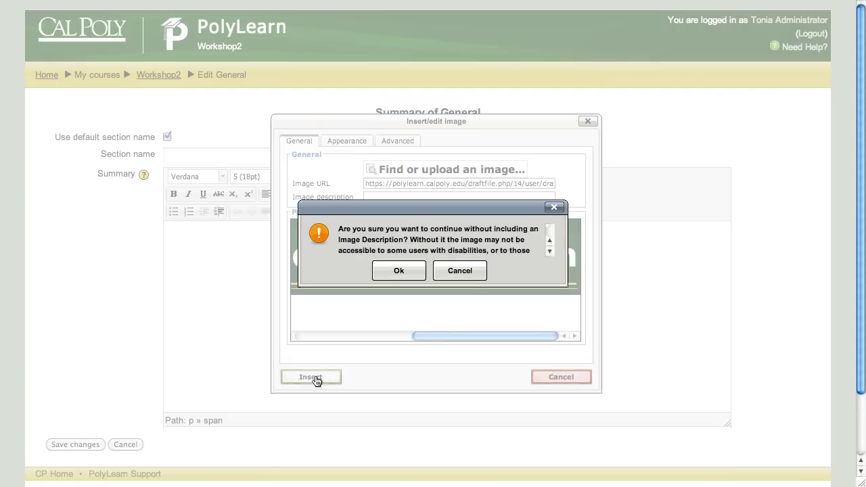
click(400, 271)
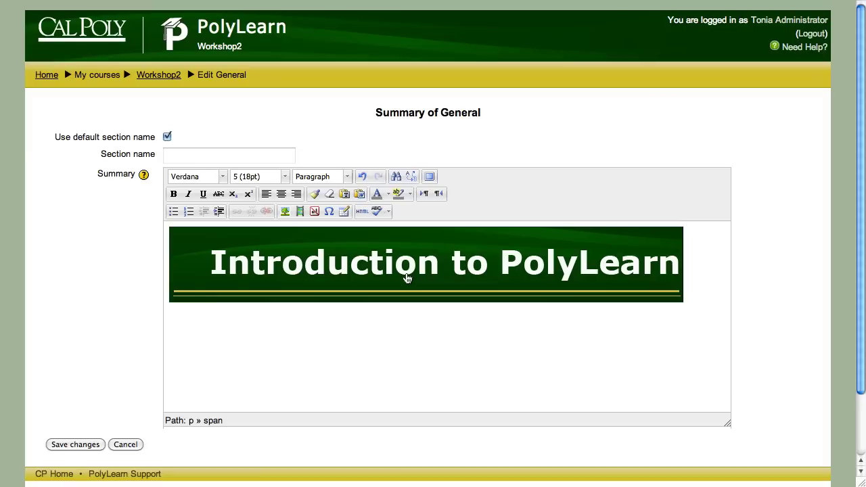
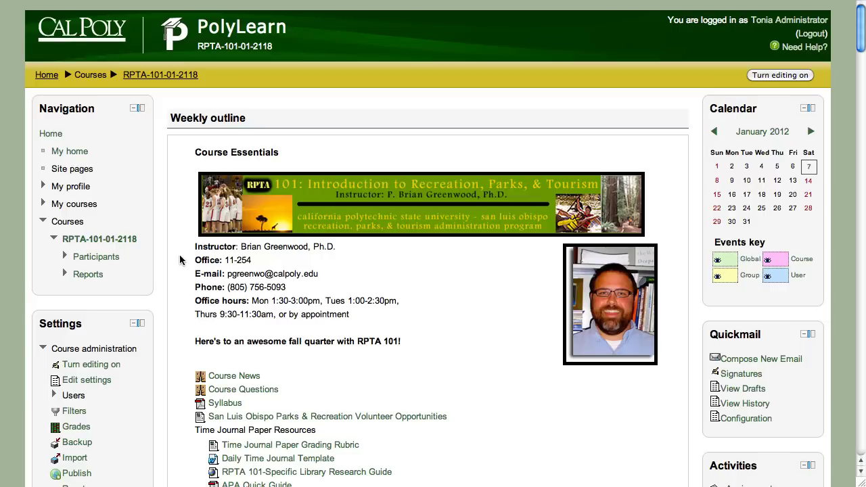
- Examine the RPTA-101-01-2118 course's general section, highlighting the instructor's contact details and reviewing the course resource links
drag(193, 243, 268, 310)
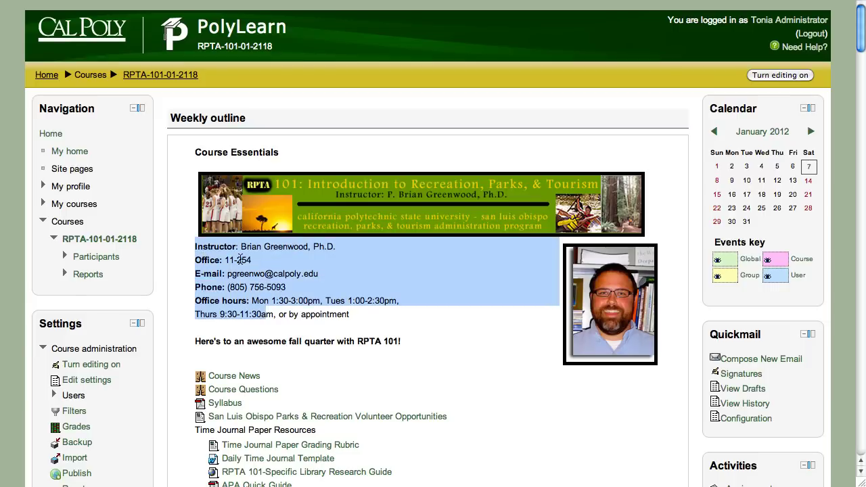
click(364, 317)
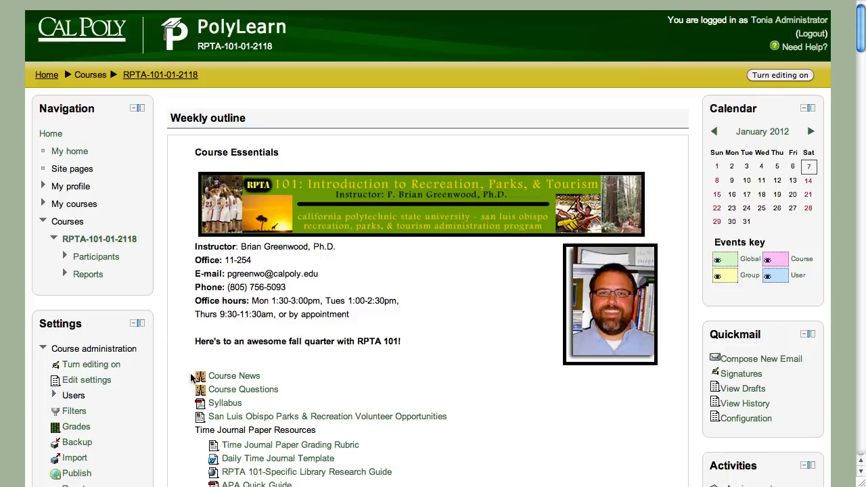
scroll(197, 375, down, 3)
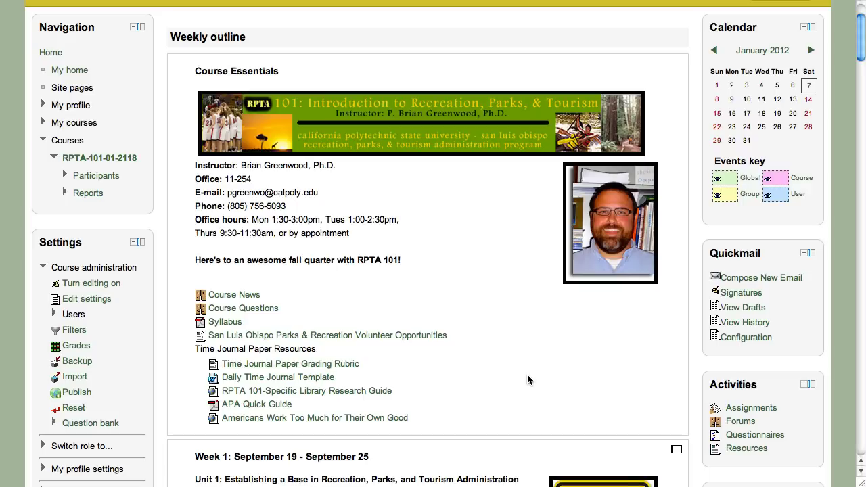
scroll(528, 374, up, 3)
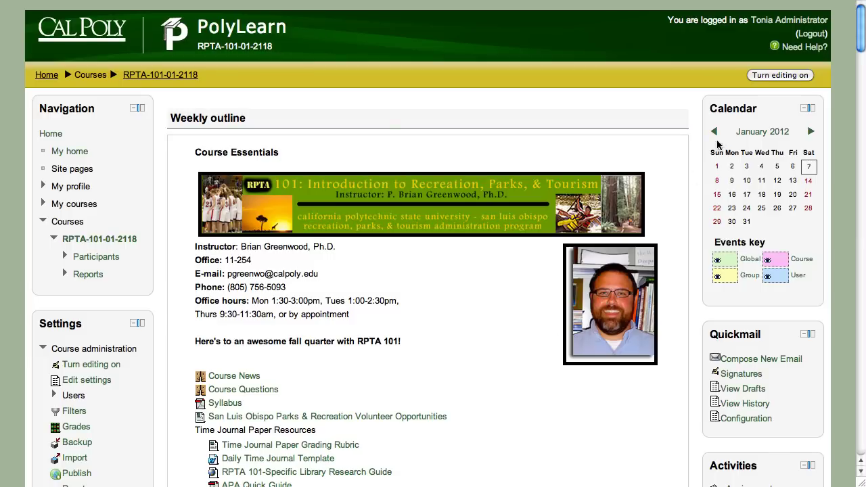
- Turn on editing in the RPTA-101-01-2118 course and highlight the banner, contact details and photo in the Course Essentials summary
click(802, 80)
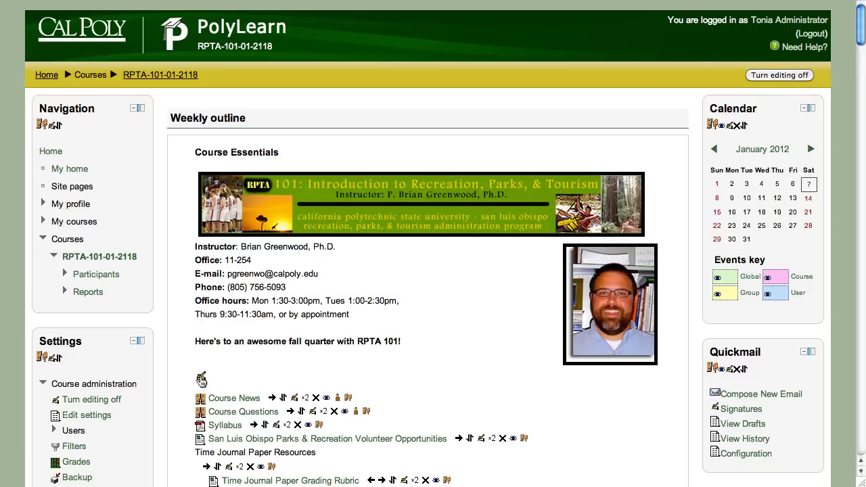
drag(421, 343, 192, 226)
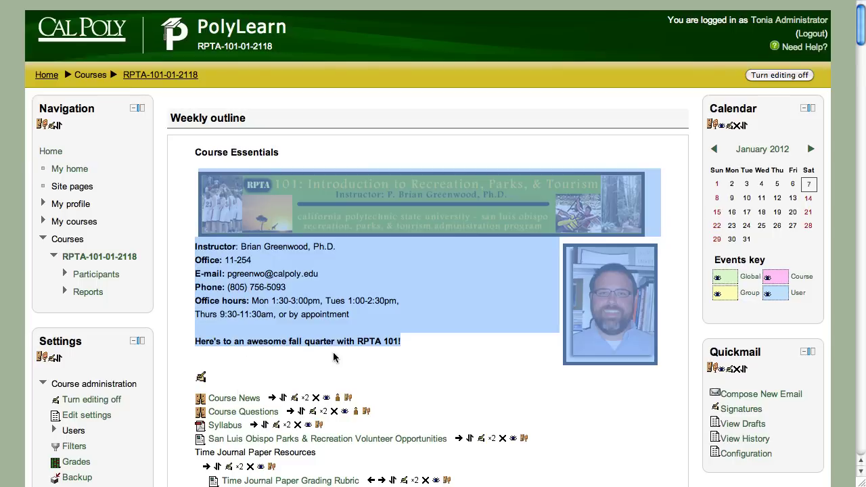
click(302, 379)
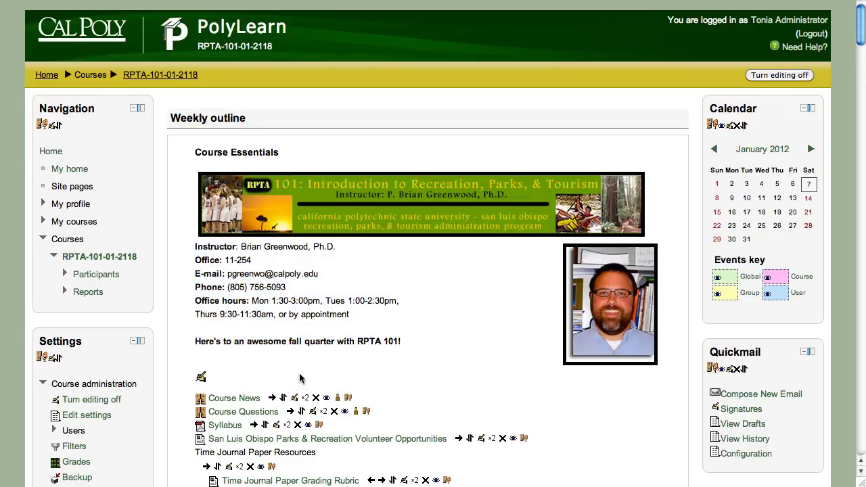
- Inspect the instructor photo and its available options in the Course Essentials summary editor, and leave the summary without saving
click(200, 379)
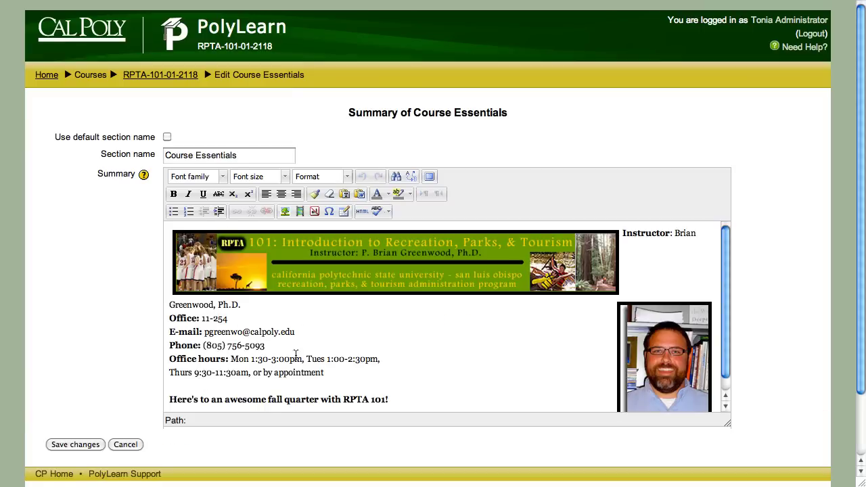
click(689, 382)
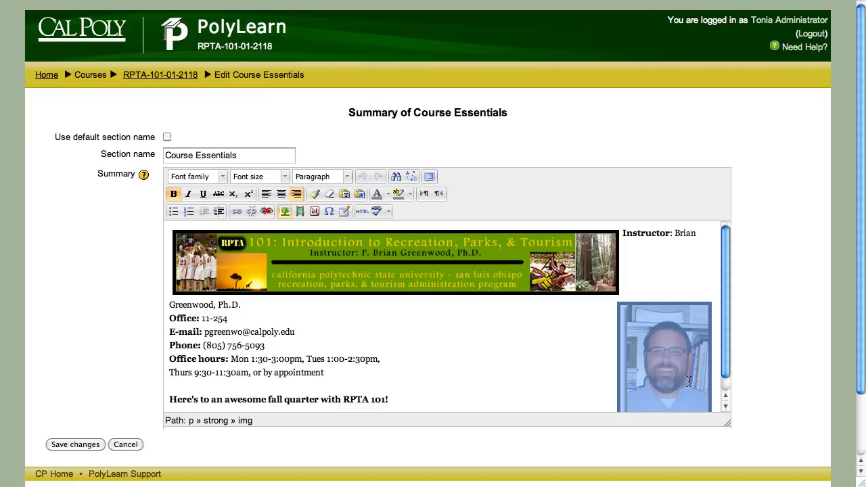
scroll(729, 351, down, 1)
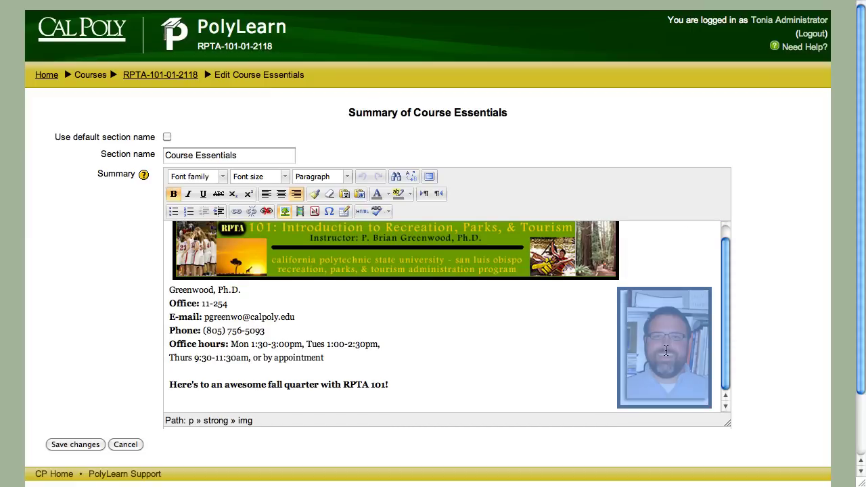
right_click(666, 340)
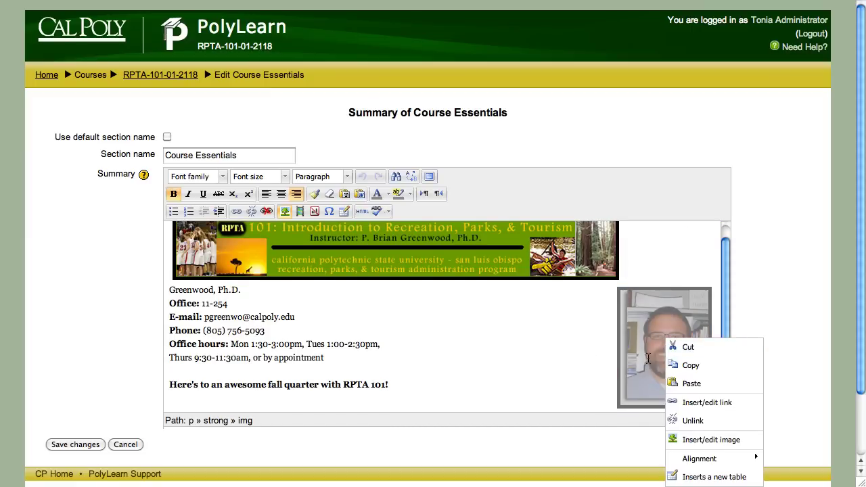
click(495, 343)
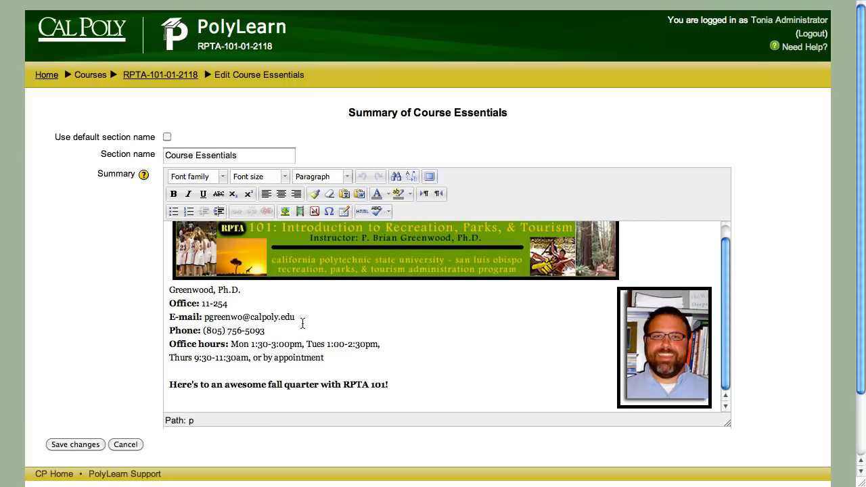
click(125, 444)
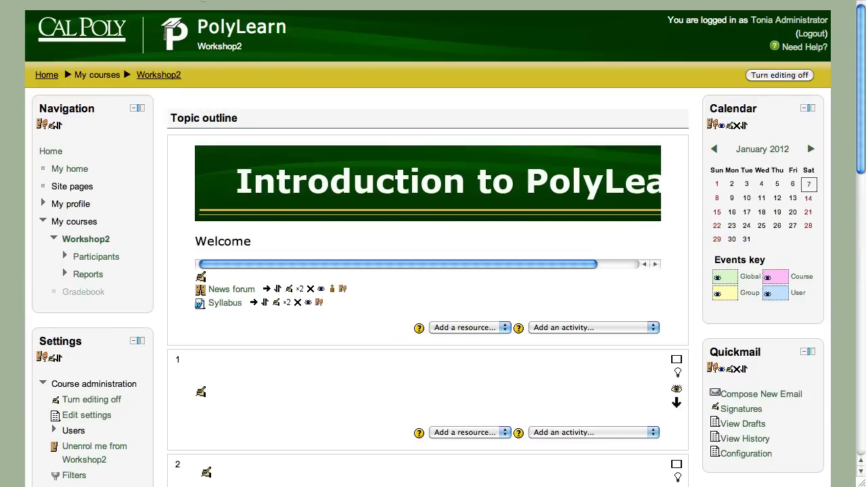
- Review the banner image's advanced and appearance settings, including the alignment choices, in the Workshop2 general summary and close them without updating
click(201, 278)
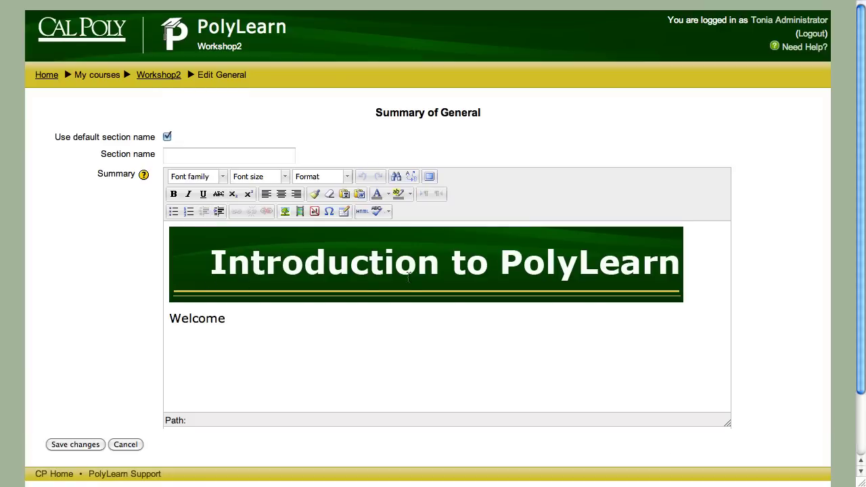
click(608, 271)
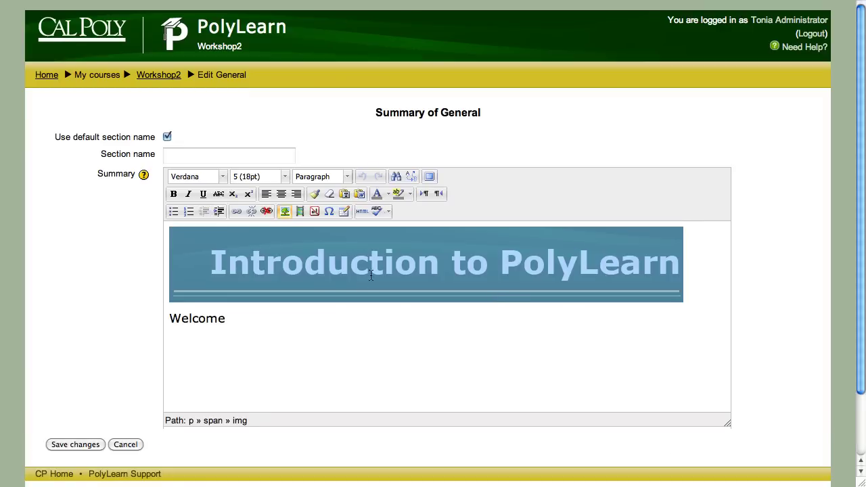
click(285, 211)
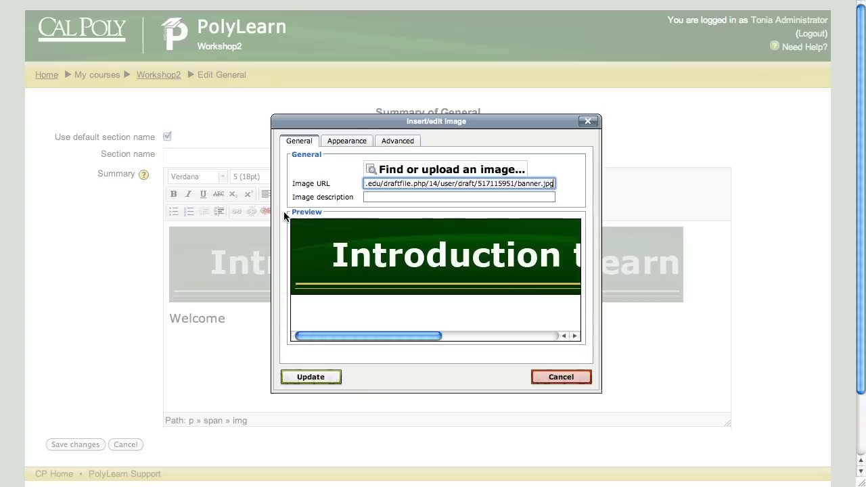
click(396, 143)
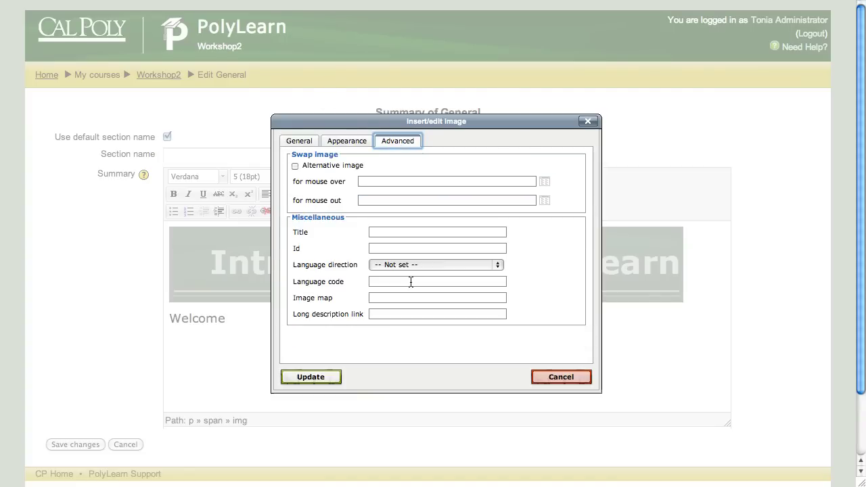
click(347, 142)
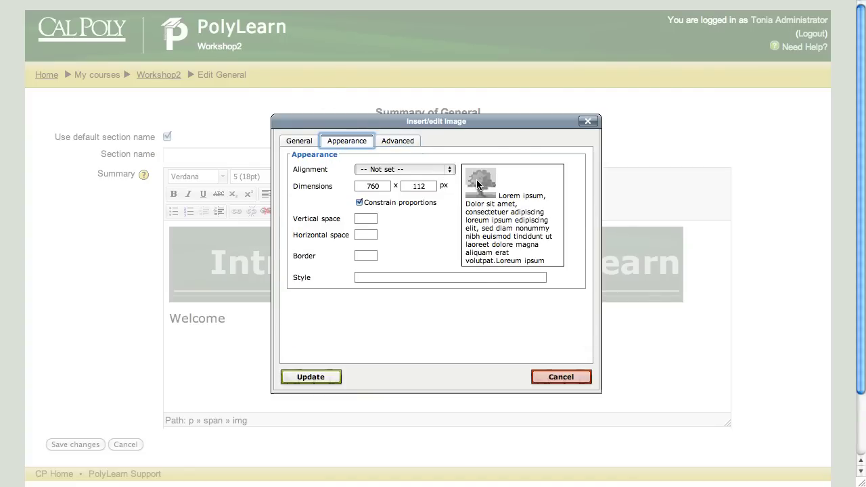
click(417, 169)
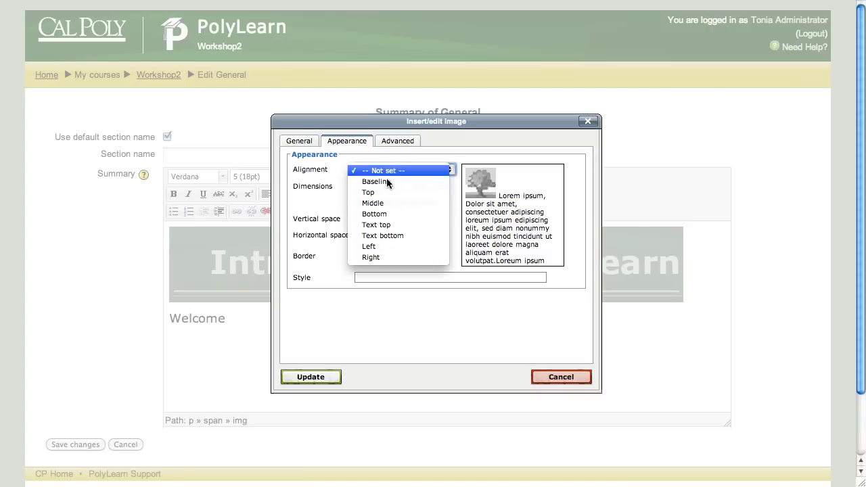
click(426, 318)
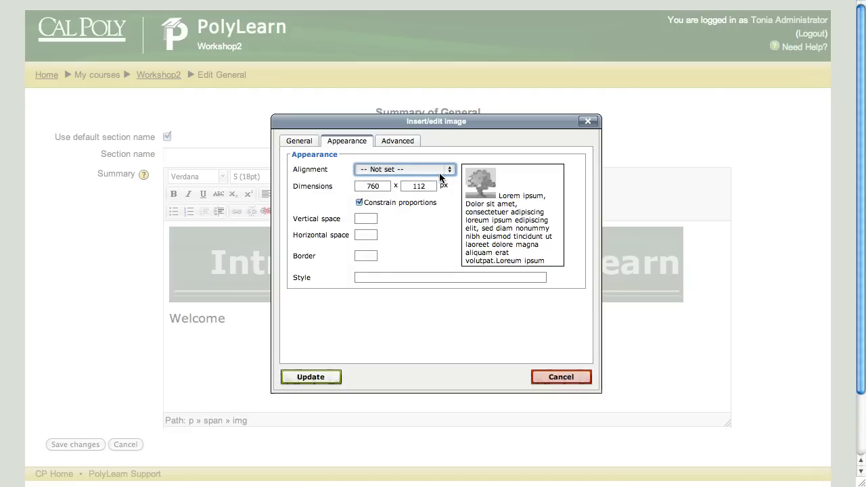
click(566, 378)
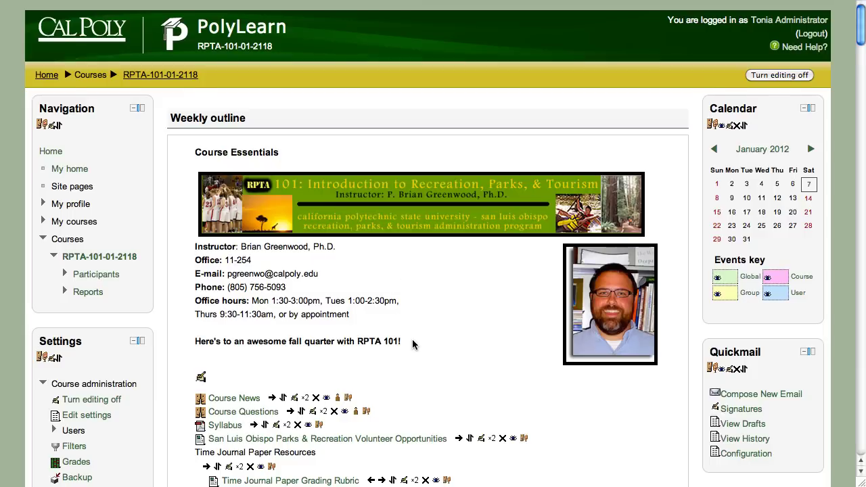
- Examine the RPTA-101-01-2118 course's weekly format, highlighting the Weekly outline title, the Week 1 date heading and the Week 1 description
scroll(412, 345, down, 5)
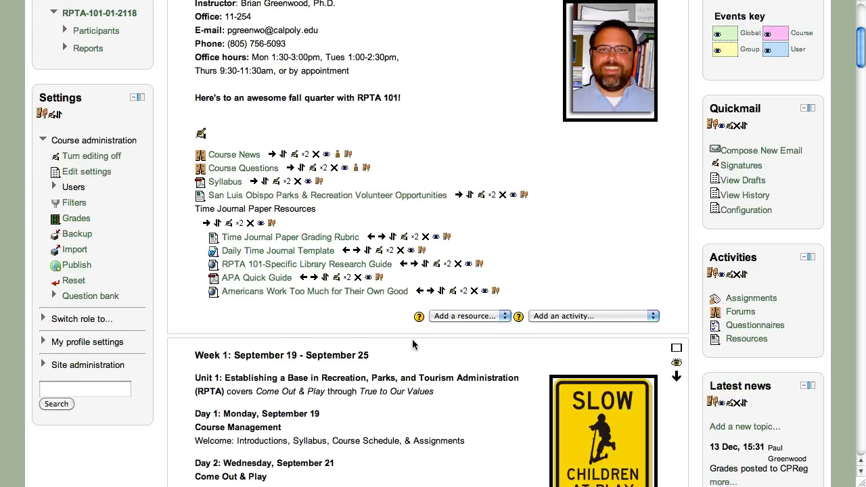
scroll(412, 345, down, 3)
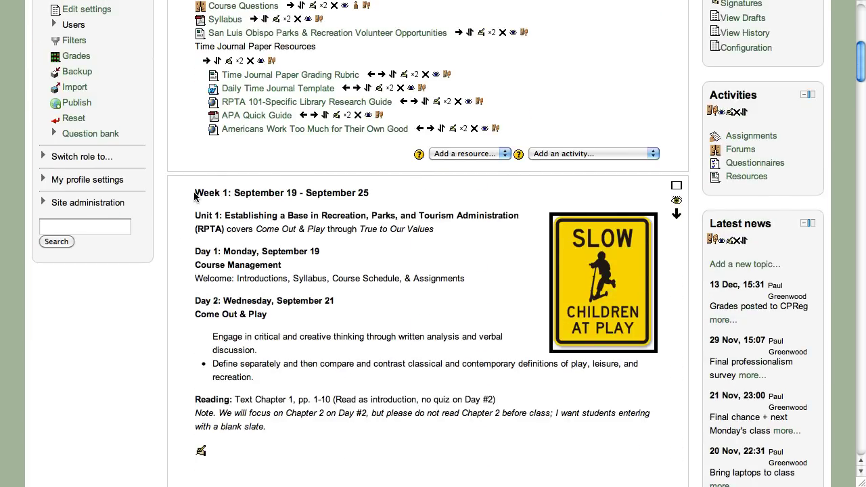
scroll(268, 330, up, 6)
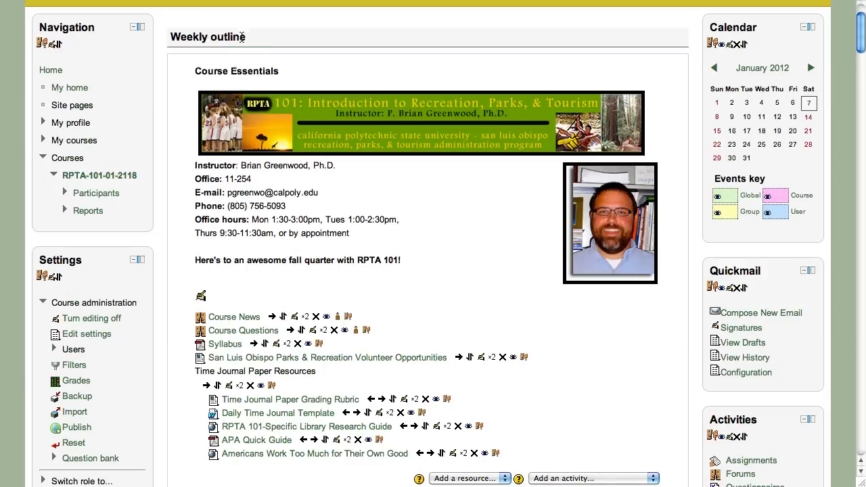
drag(243, 36, 168, 35)
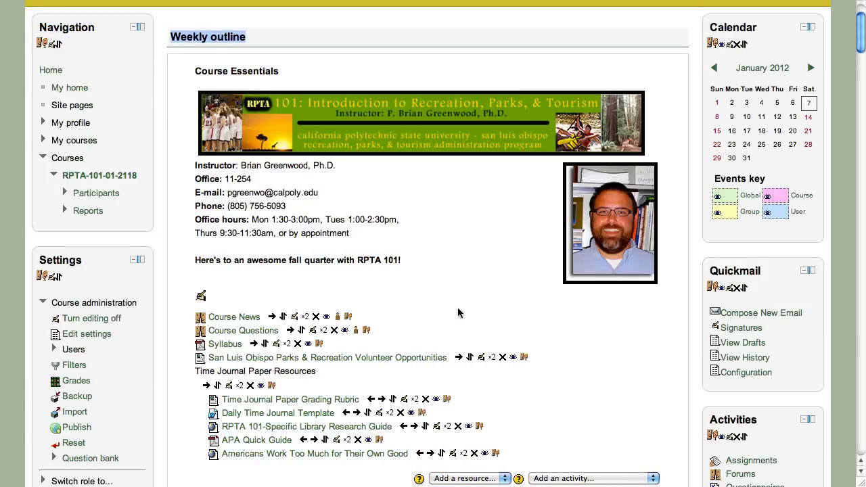
scroll(504, 351, down, 2)
scroll(504, 351, down, 6)
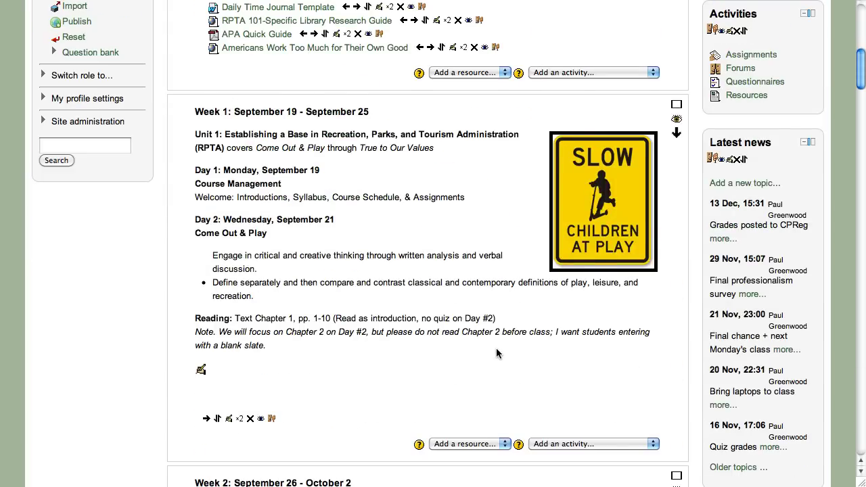
drag(196, 111, 368, 113)
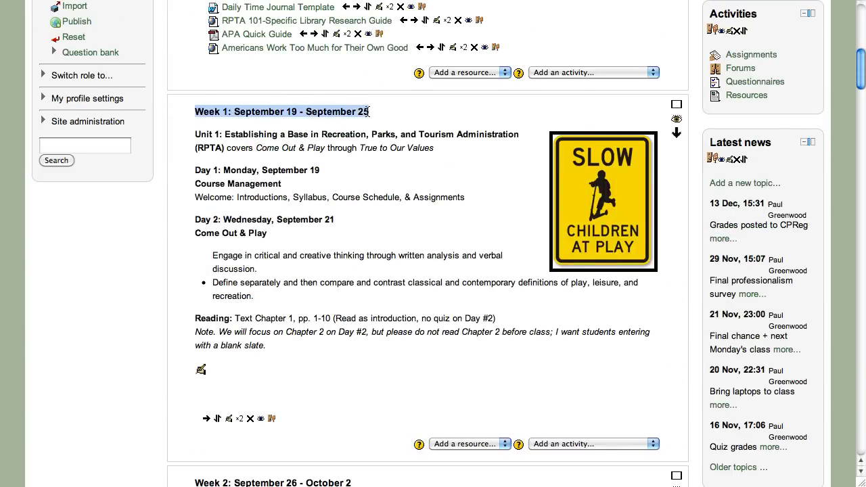
click(320, 262)
drag(196, 135, 311, 335)
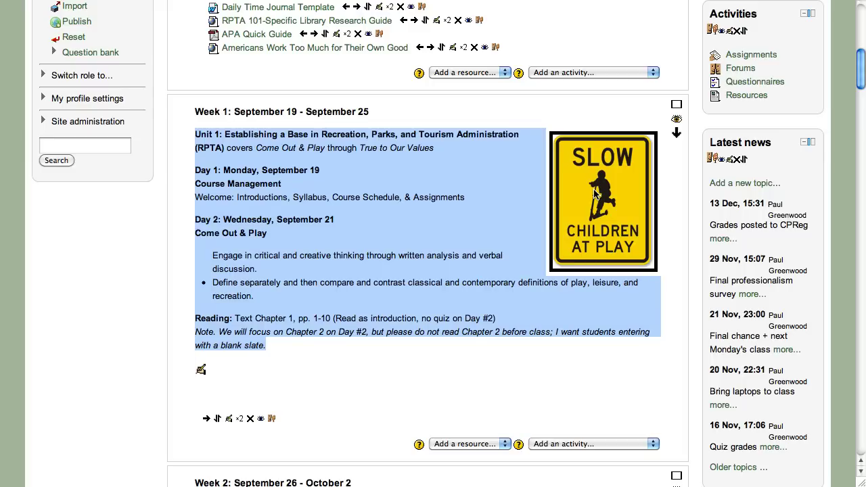
- Examine the Week 2 and Week 3 sections, highlighting the Week 2 summary and reviewing its resource links
scroll(370, 310, down, 3)
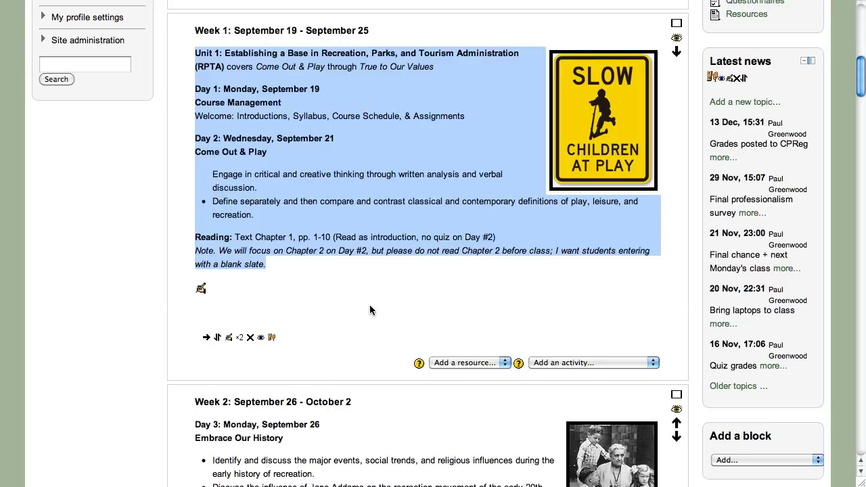
scroll(369, 310, down, 10)
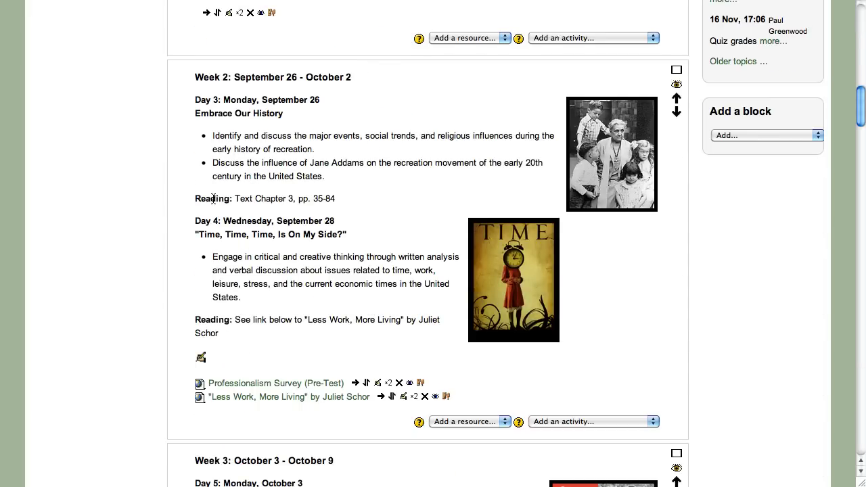
drag(196, 76, 279, 359)
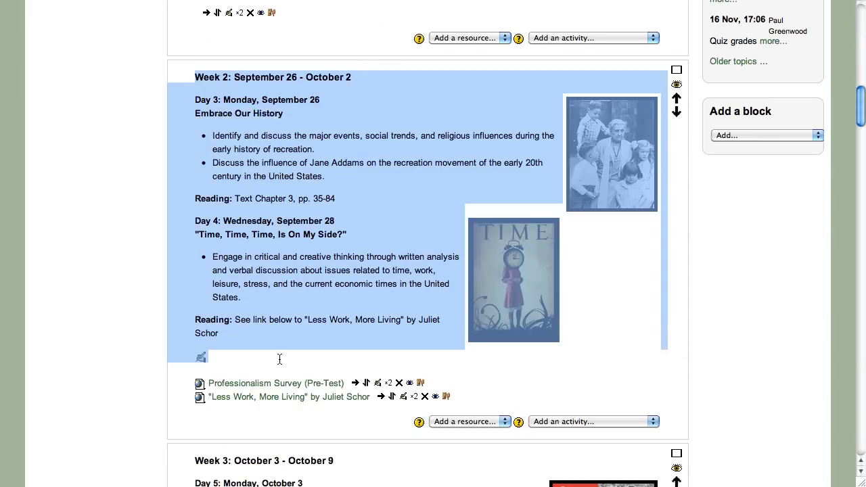
click(249, 371)
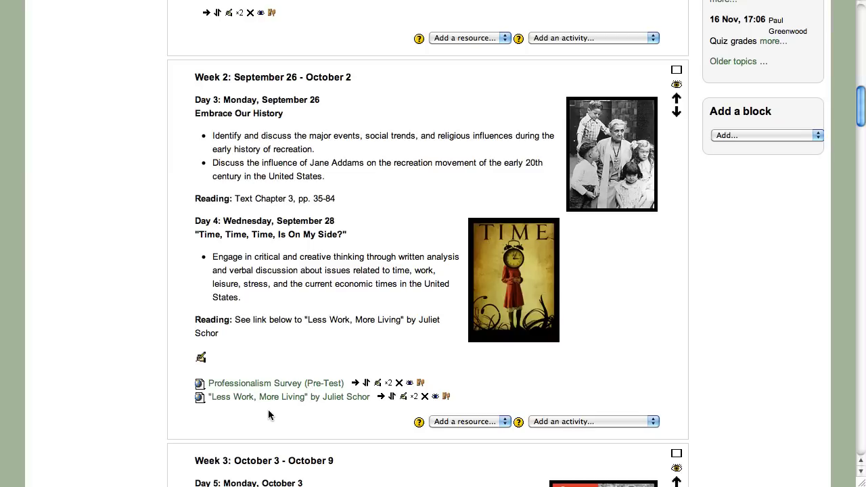
scroll(268, 410, down, 5)
scroll(268, 414, down, 5)
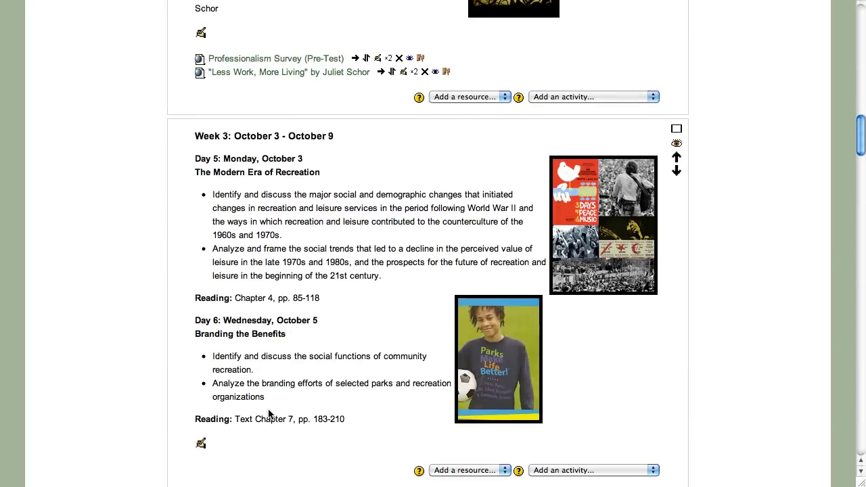
- Highlight the editing icons beside Course News and Course Questions in Course Essentials, and turn off editing for the course
scroll(269, 414, up, 20)
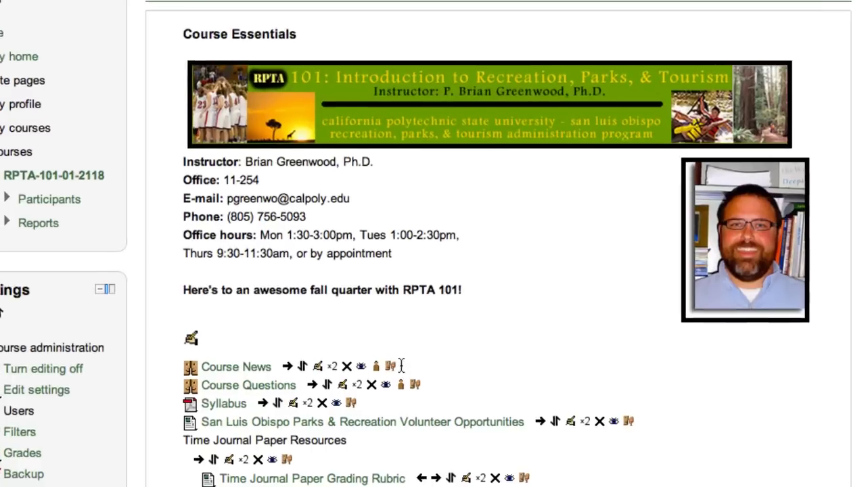
drag(402, 366, 287, 366)
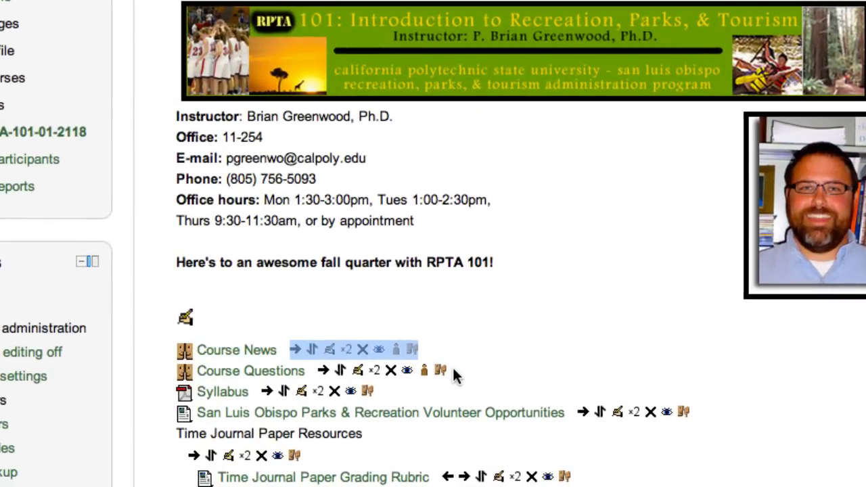
drag(448, 371, 321, 374)
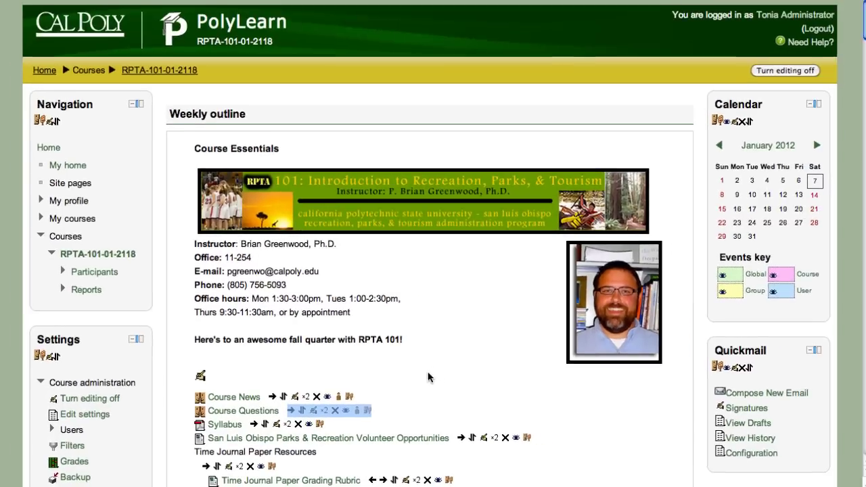
click(555, 311)
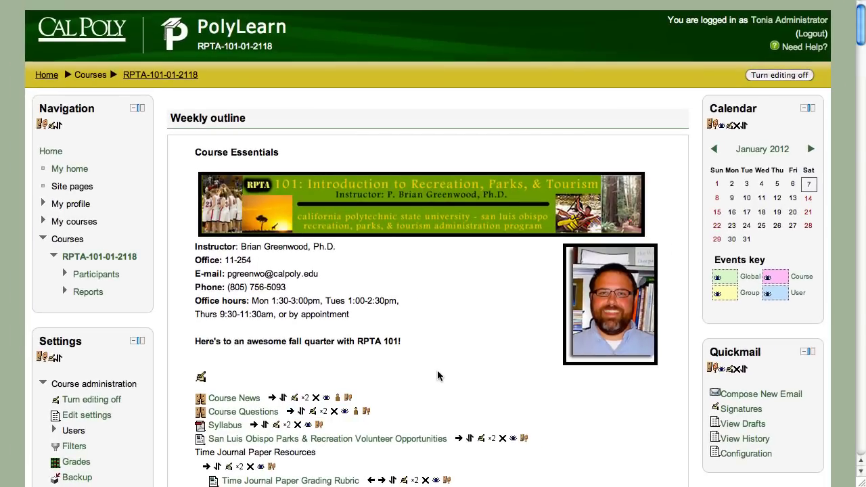
click(770, 76)
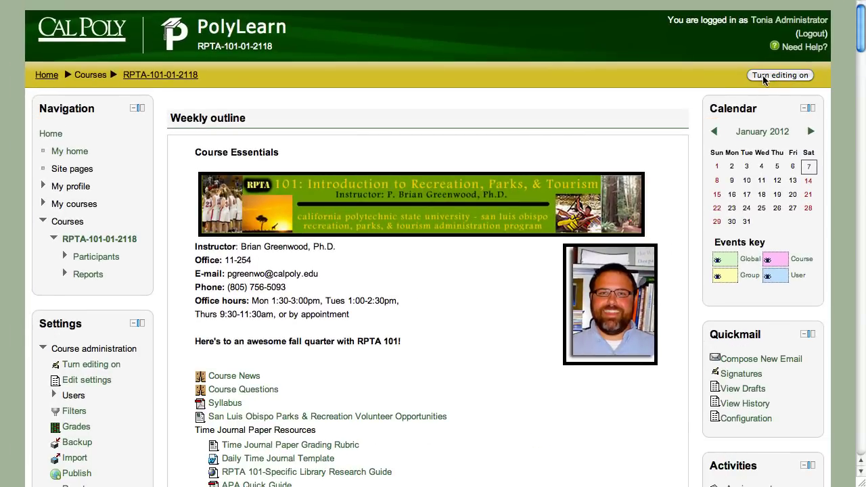
scroll(420, 367, down, 10)
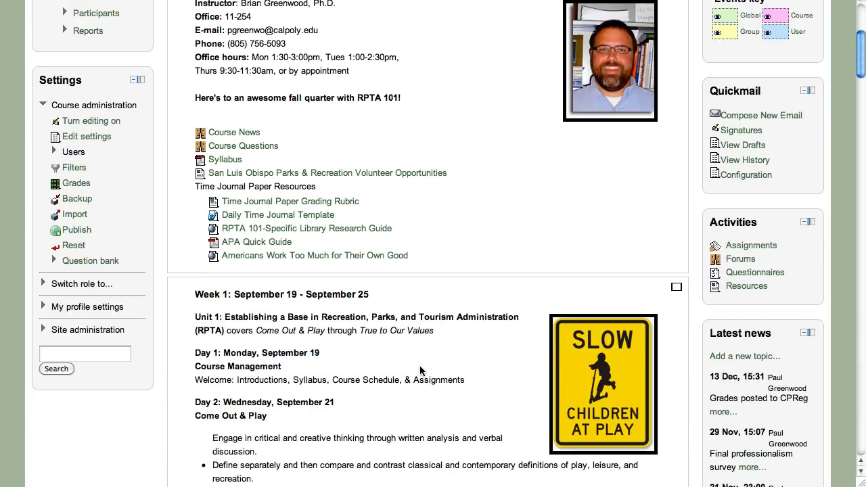
- Review the Latest news block in the RPTA-101-01-2118 course, read the Final professionalism survey post and return to the course page
scroll(420, 370, up, 8)
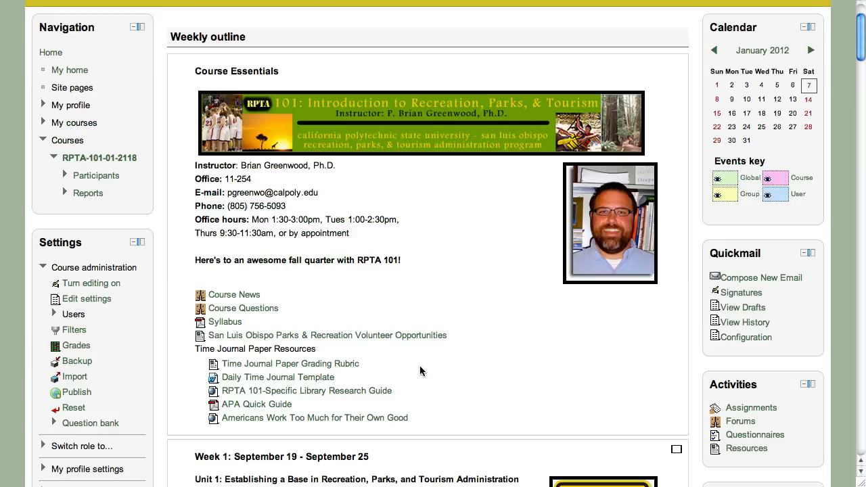
scroll(420, 371, down, 7)
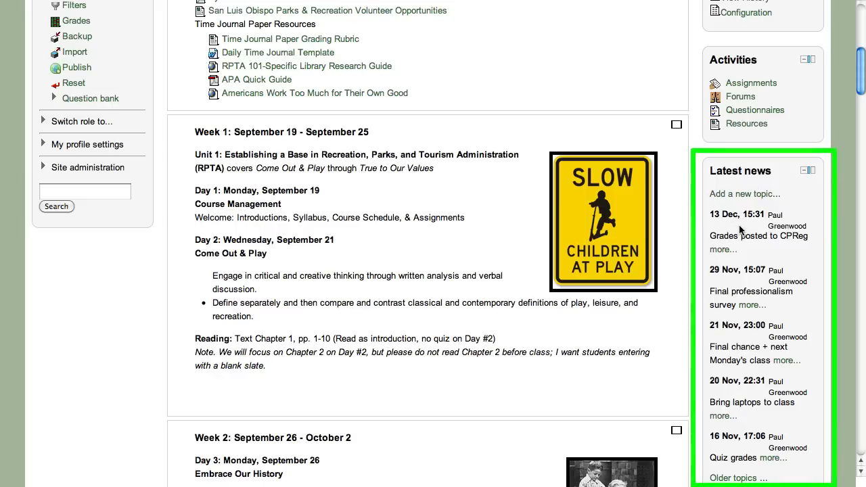
scroll(748, 247, down, 3)
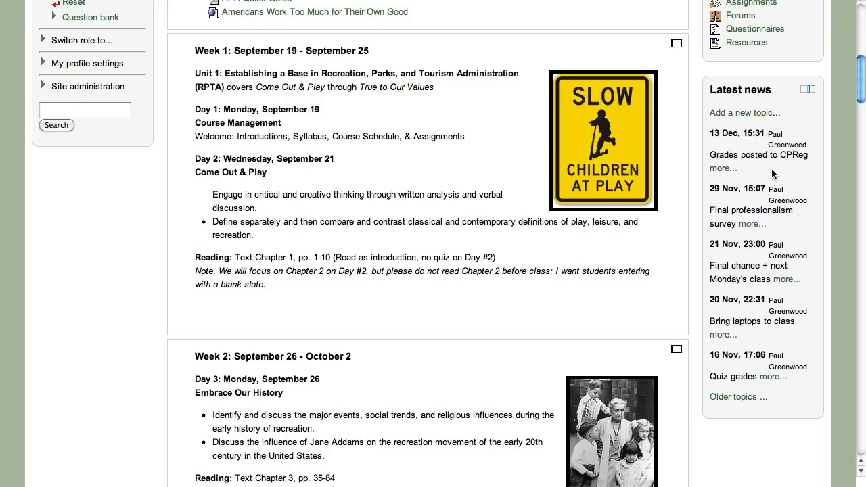
click(750, 225)
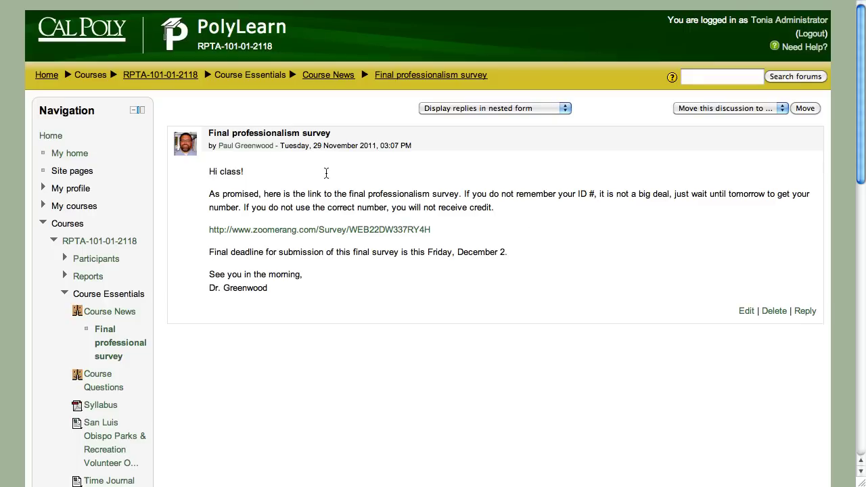
click(180, 80)
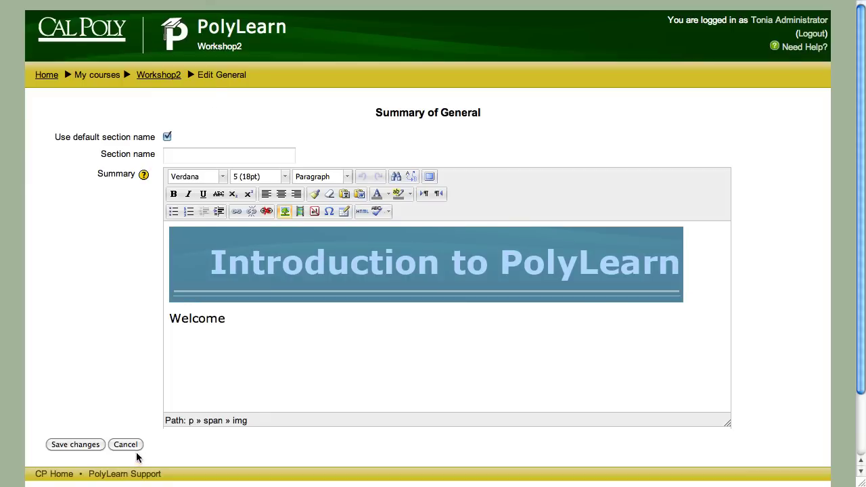
- Close the Workshop2 general summary without saving and open the form for a new Latest news topic
click(126, 445)
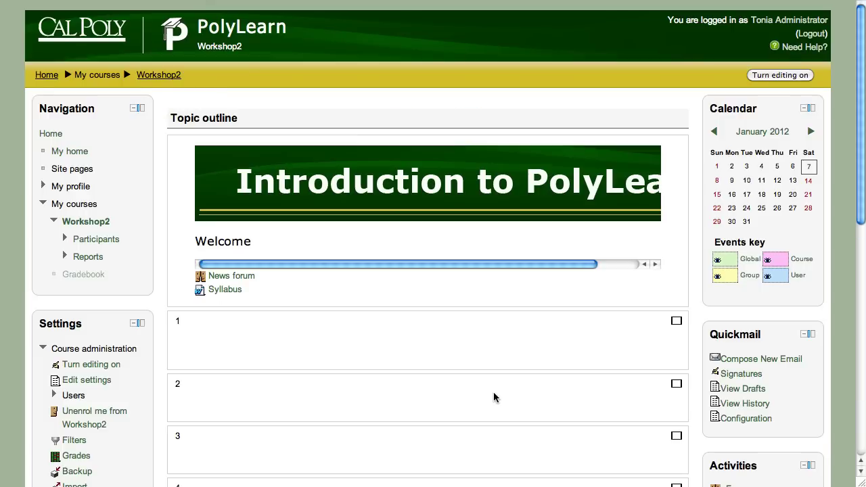
scroll(511, 384, down, 4)
scroll(511, 384, down, 1)
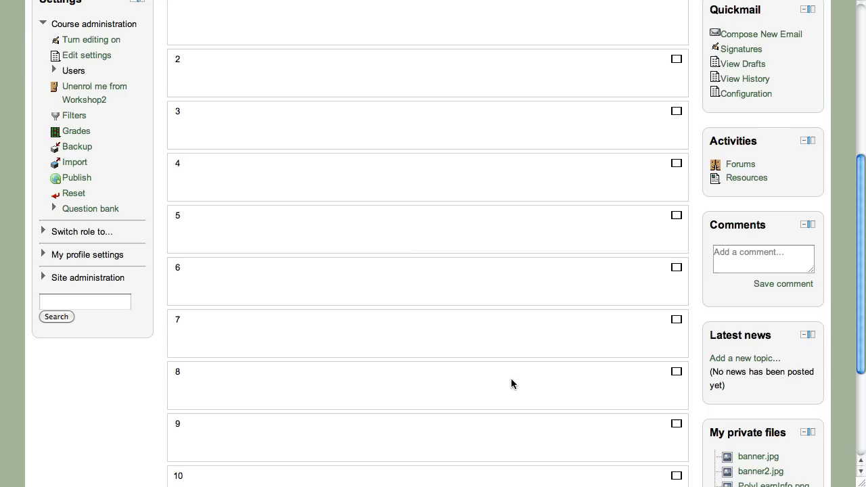
click(750, 360)
scroll(311, 361, down, 1)
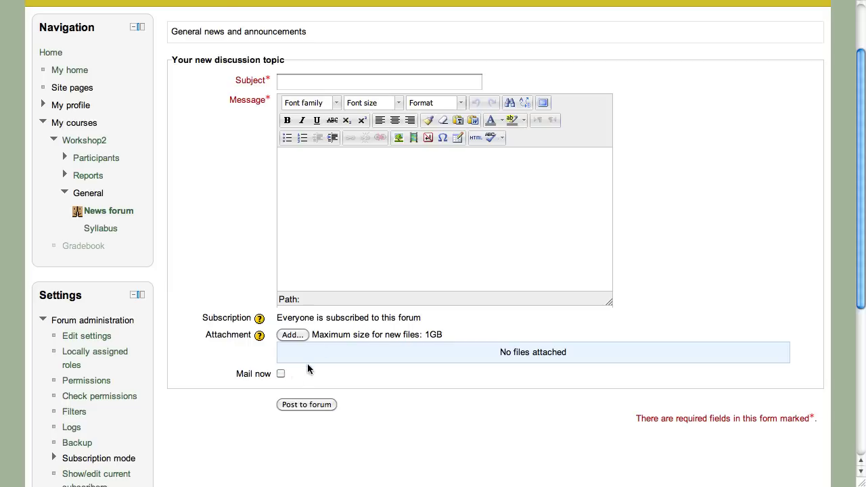
- Examine the Mail now option in the new discussion topic form, enabling it briefly and disabling it again
drag(232, 375, 273, 377)
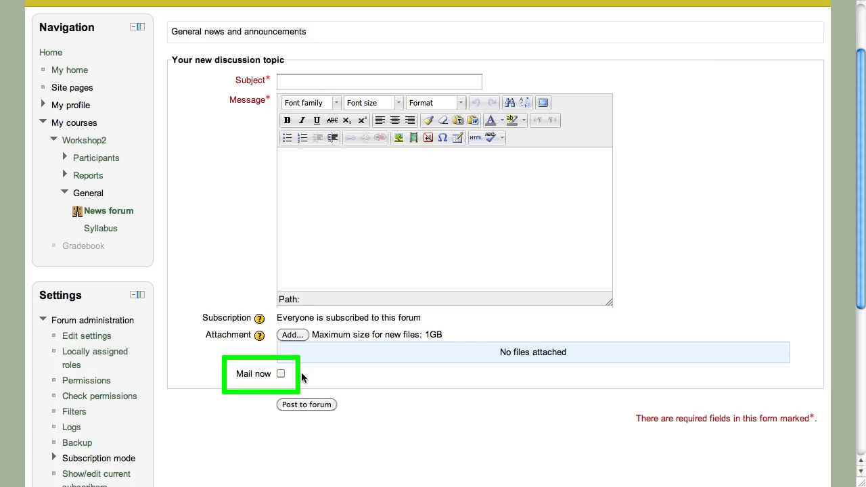
click(281, 374)
click(282, 374)
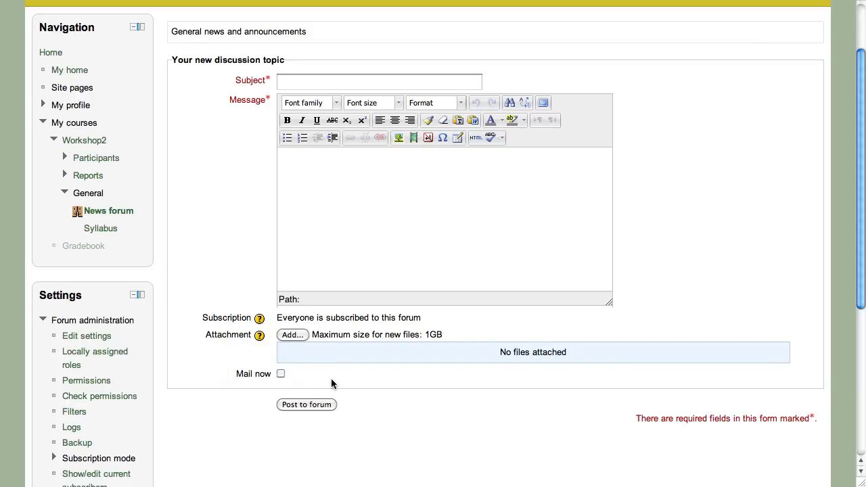
scroll(333, 402, up, 3)
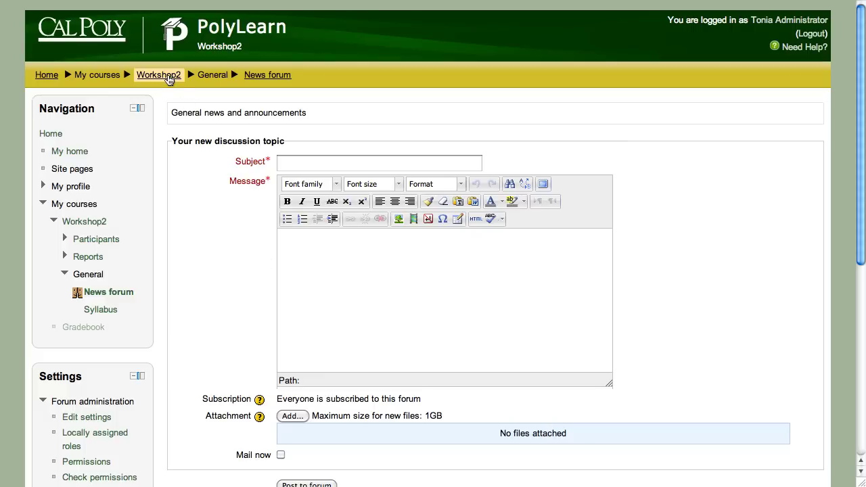